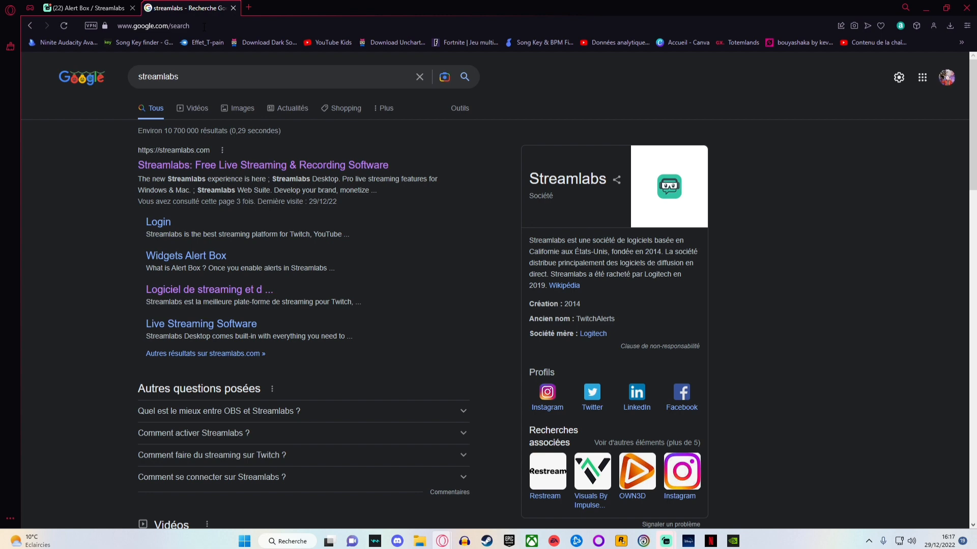
Open the official Streamlabs website from the search results, and return to the already loaded Alert Box dashboard page
{"action": "left_click", "coordinate": [256, 166]}
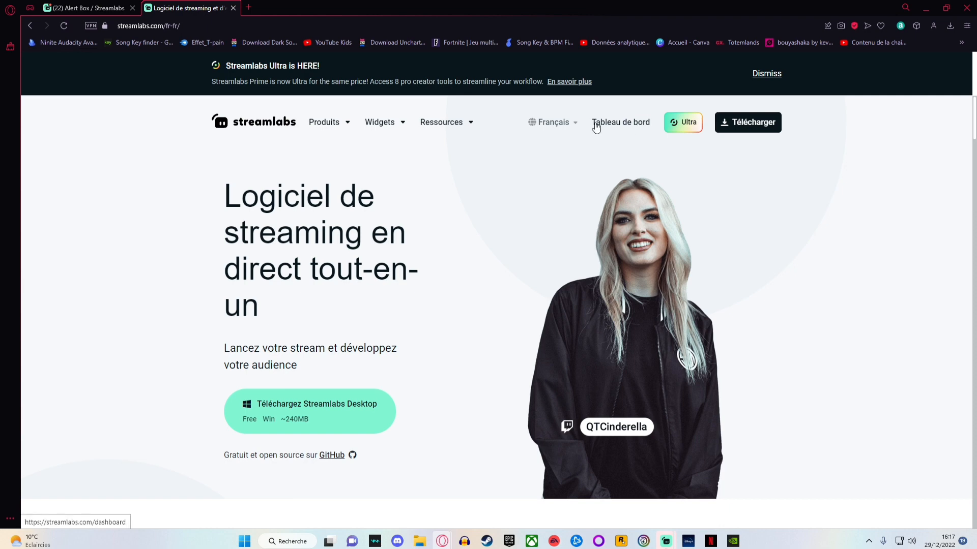
{"action": "left_click", "coordinate": [84, 8]}
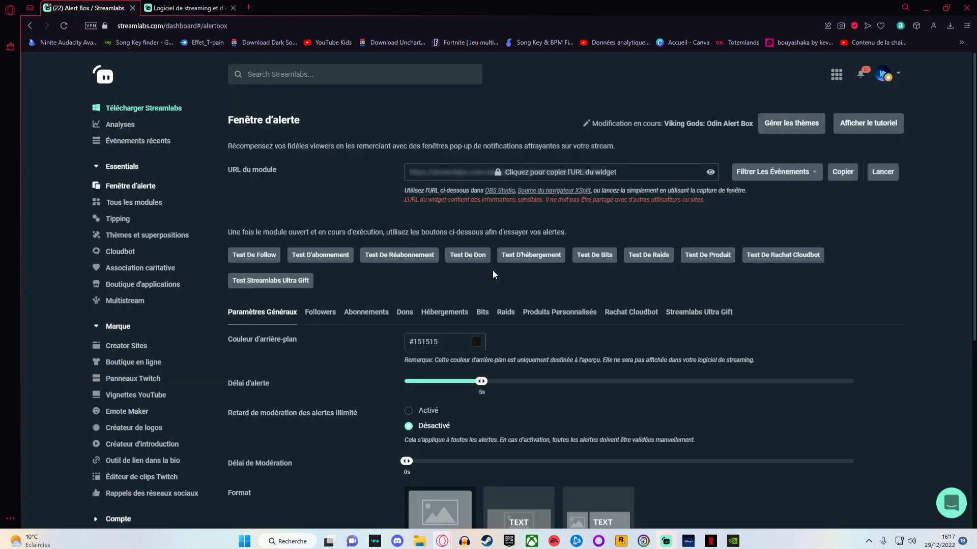
{"action": "left_click_drag", "start_coordinate": [493, 275], "coordinate": [442, 343]}
{"action": "left_click", "coordinate": [380, 186]}
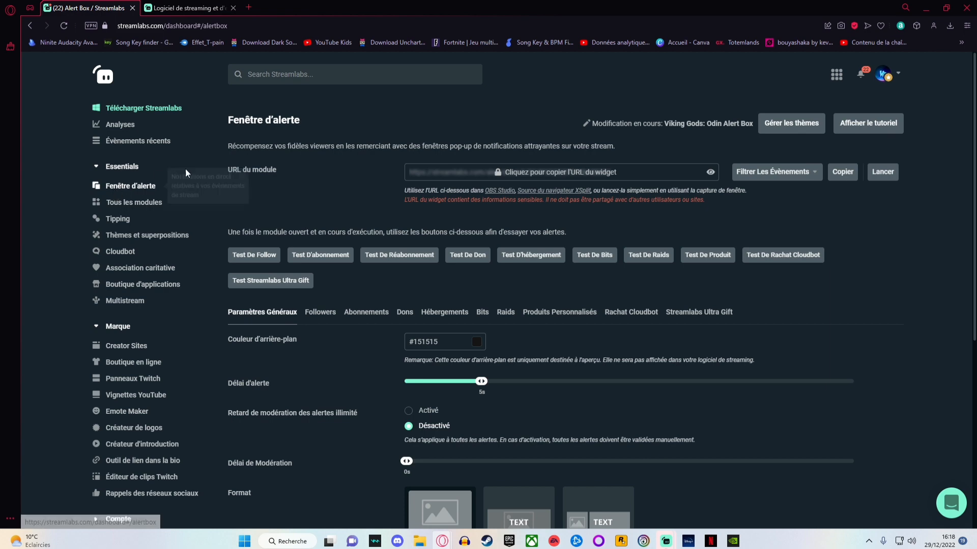
Copy the alert box widget URL from the dashboard, accepting the privacy warning
{"action": "left_click_drag", "start_coordinate": [260, 175], "coordinate": [279, 176]}
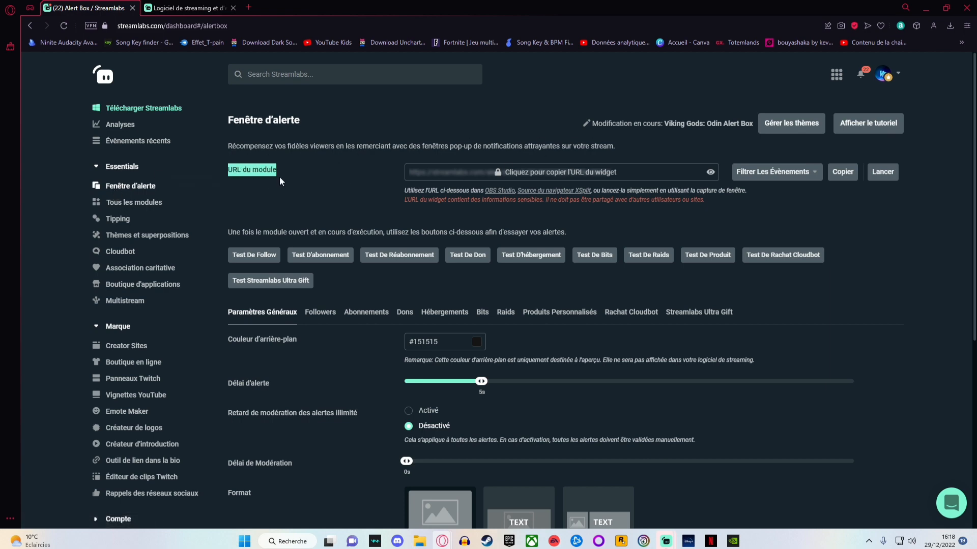
{"action": "left_click", "coordinate": [846, 173]}
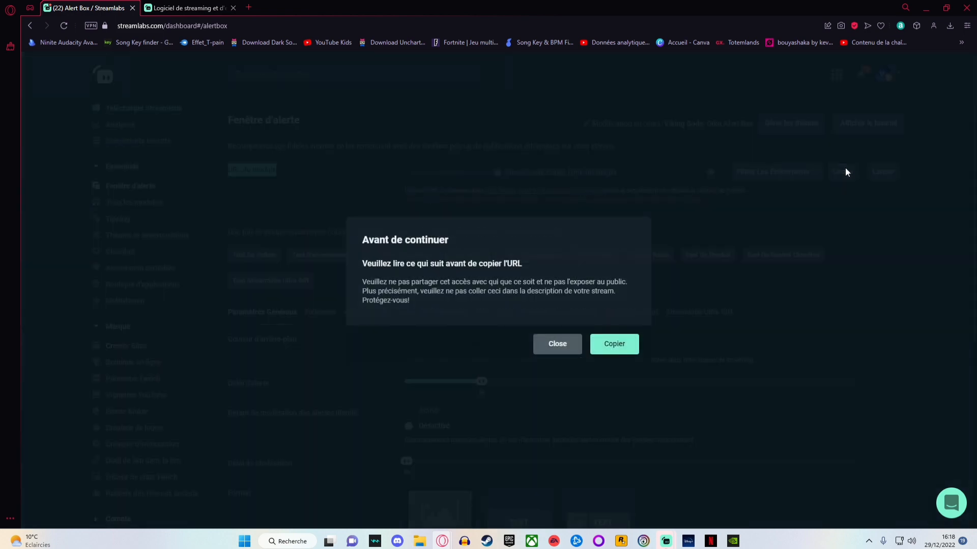
{"action": "left_click", "coordinate": [616, 344]}
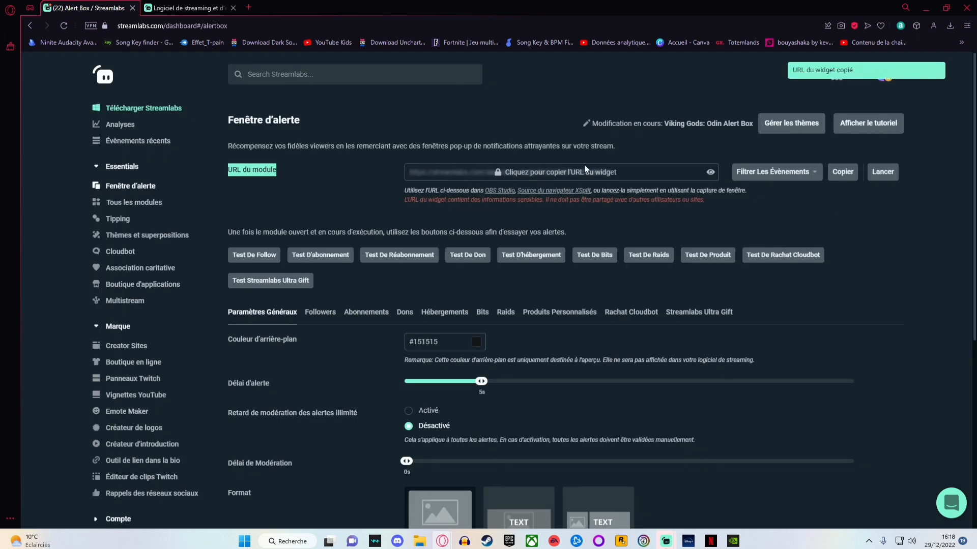
Switch to Streamlabs Desktop and add a new browser source to the scene with its default settings
{"action": "left_click", "coordinate": [928, 9]}
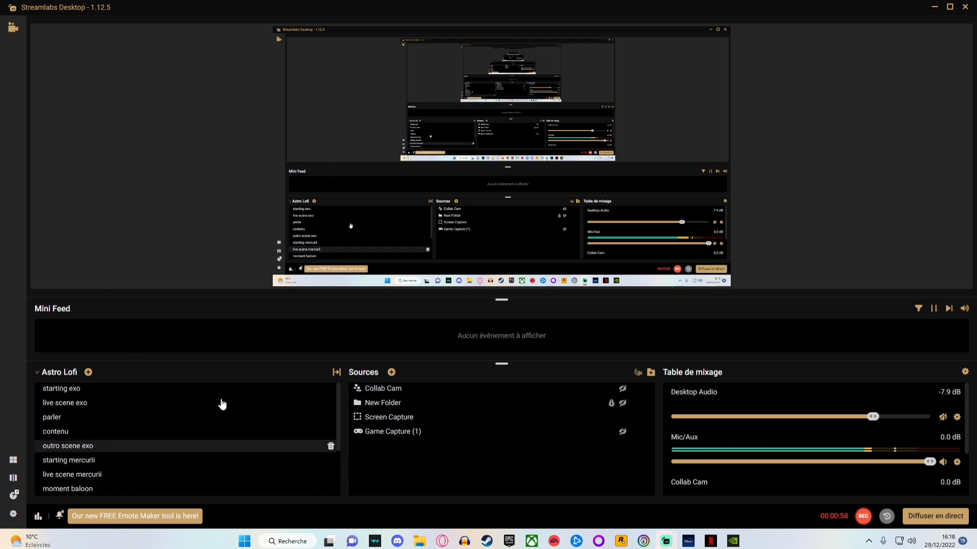
{"action": "left_click", "coordinate": [391, 373]}
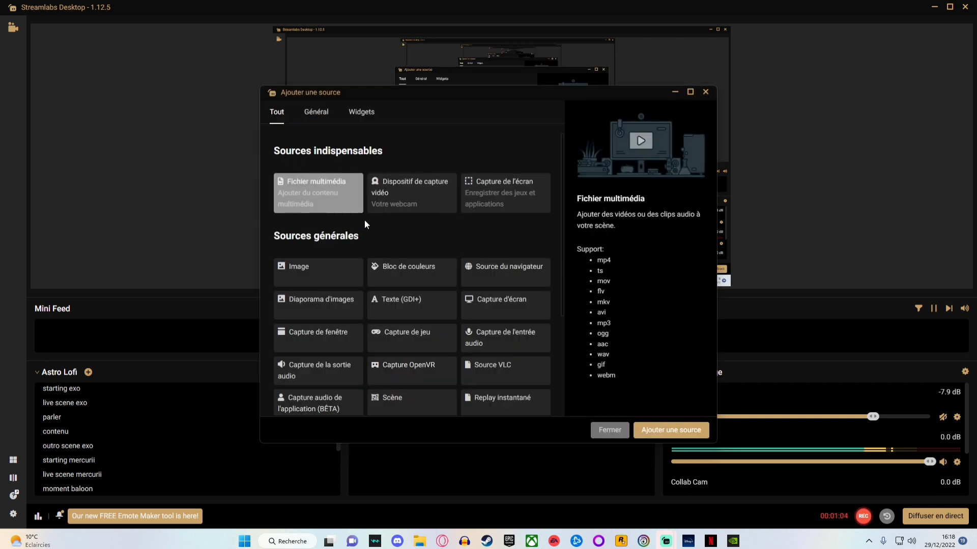
{"action": "scroll", "coordinate": [463, 222], "scroll_direction": "down", "scroll_amount": 1}
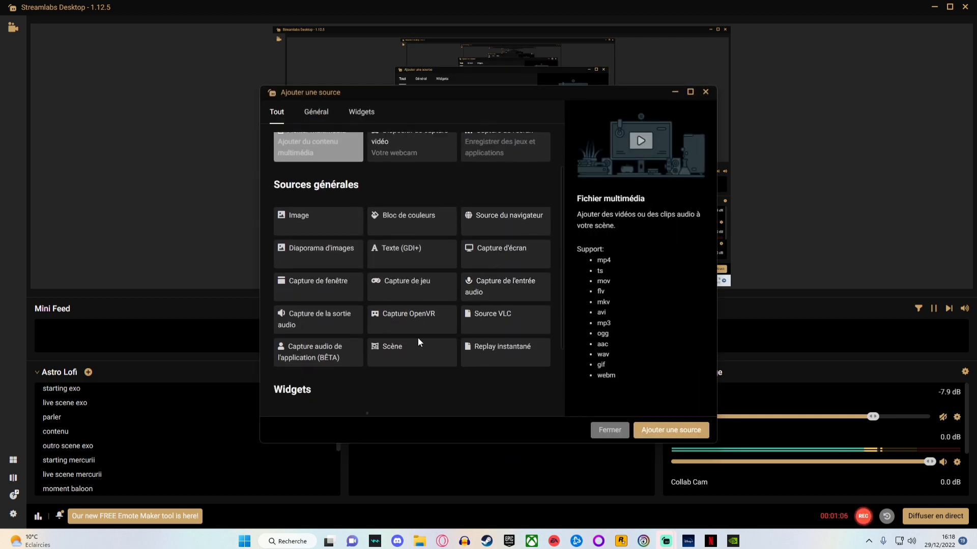
{"action": "double_click", "coordinate": [502, 222]}
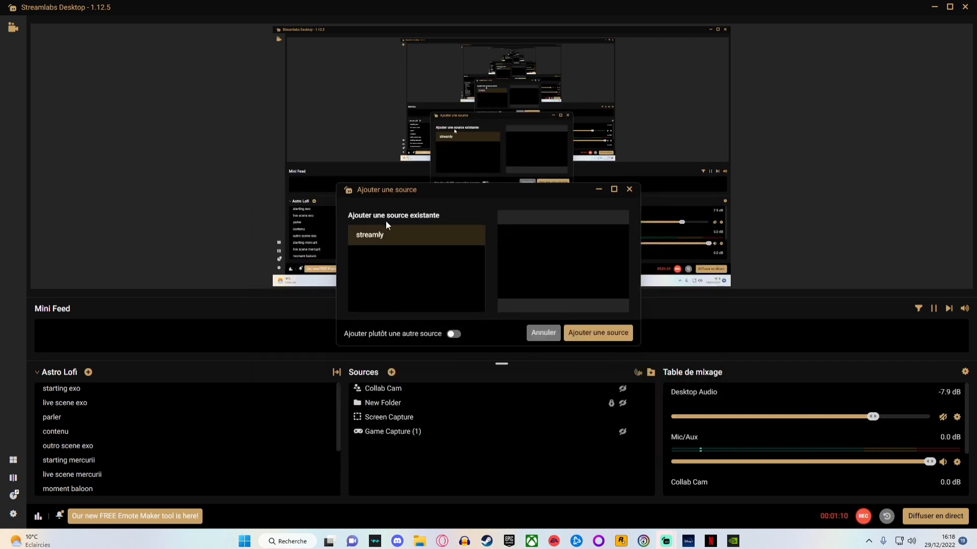
{"action": "left_click", "coordinate": [452, 333]}
{"action": "left_click", "coordinate": [596, 331]}
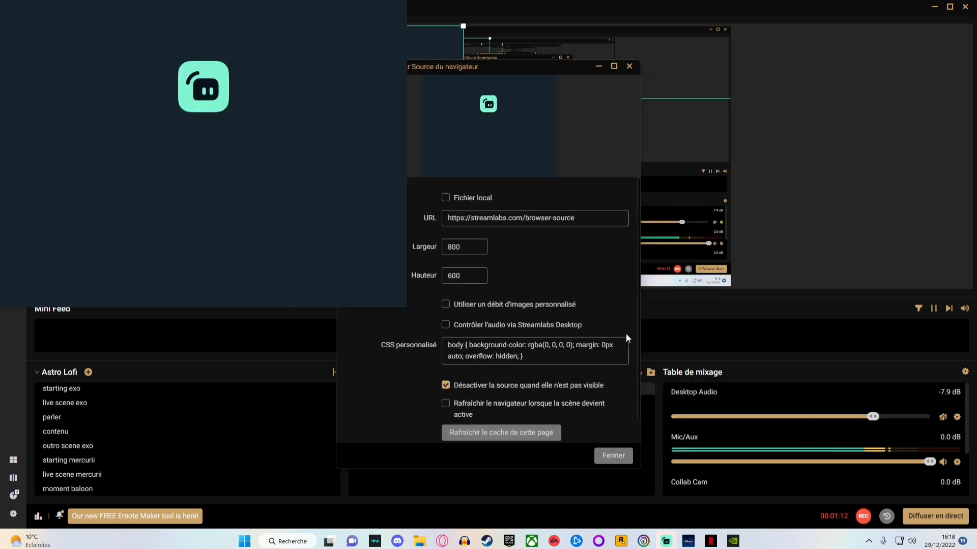
{"action": "left_click", "coordinate": [613, 456]}
Replace the browser source's URL with the copied alert box widget URL and move the source to the middle of the canvas
{"action": "right_click", "coordinate": [515, 385]}
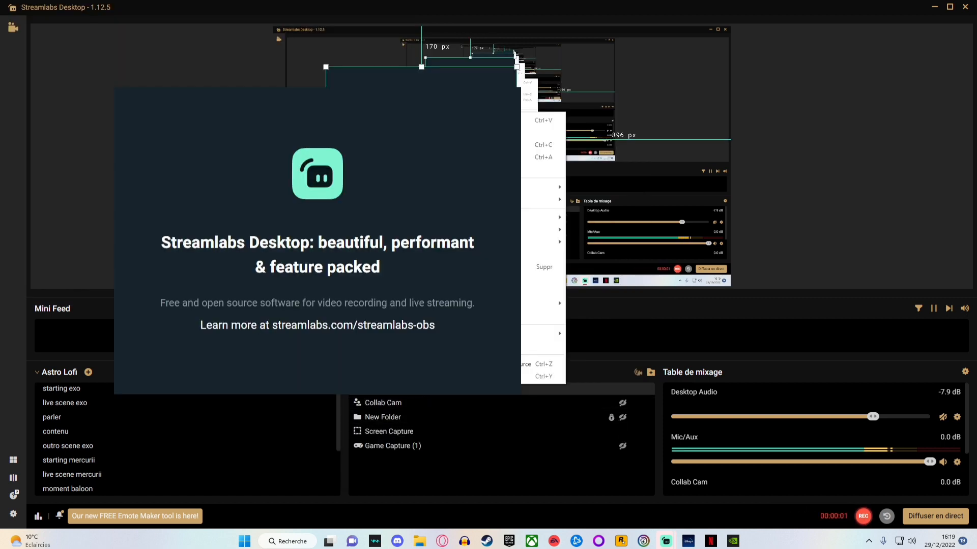
{"action": "left_click", "coordinate": [540, 316]}
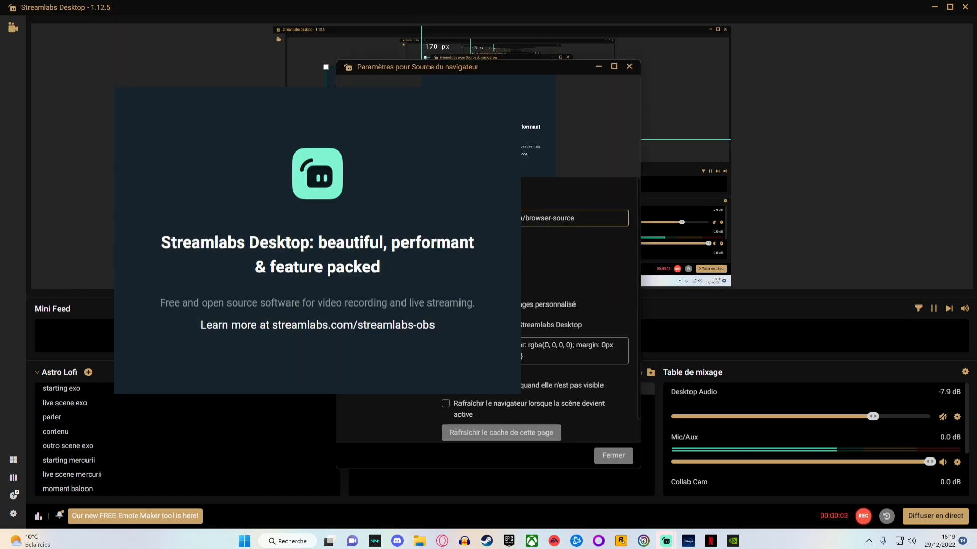
{"action": "left_click_drag", "start_coordinate": [560, 217], "coordinate": [523, 218]}
{"action": "key", "text": "BackSpace"}
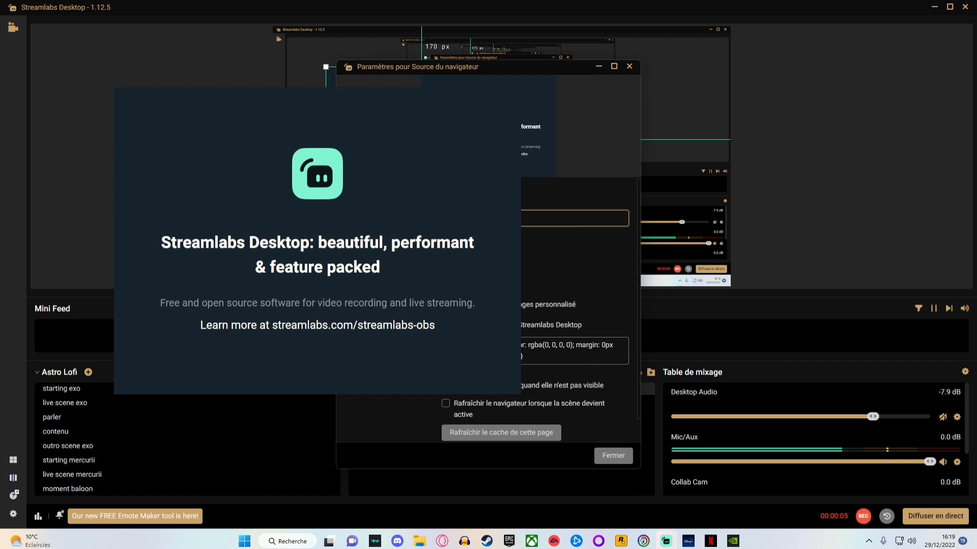
{"action": "left_click", "coordinate": [489, 219]}
{"action": "left_click", "coordinate": [483, 243]}
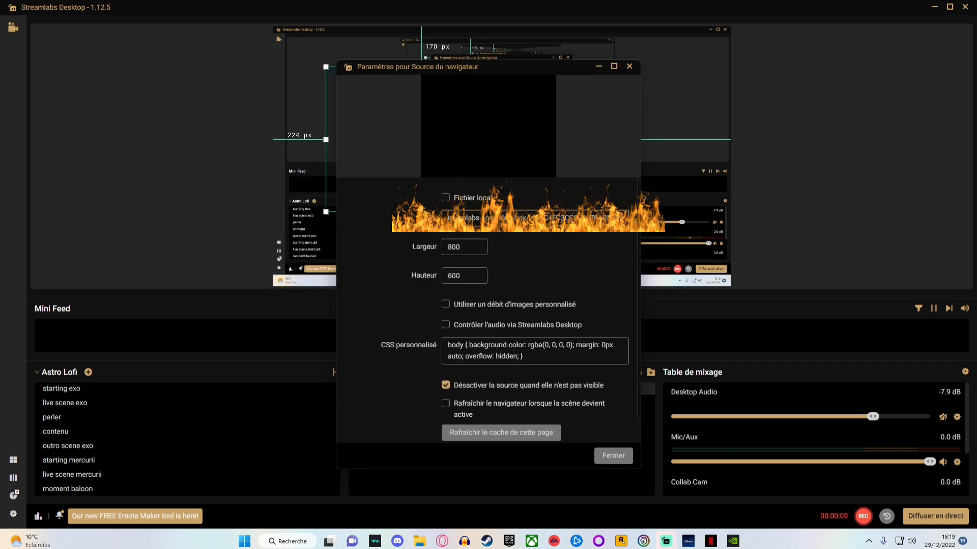
{"action": "scroll", "coordinate": [506, 264], "scroll_direction": "down", "scroll_amount": 1}
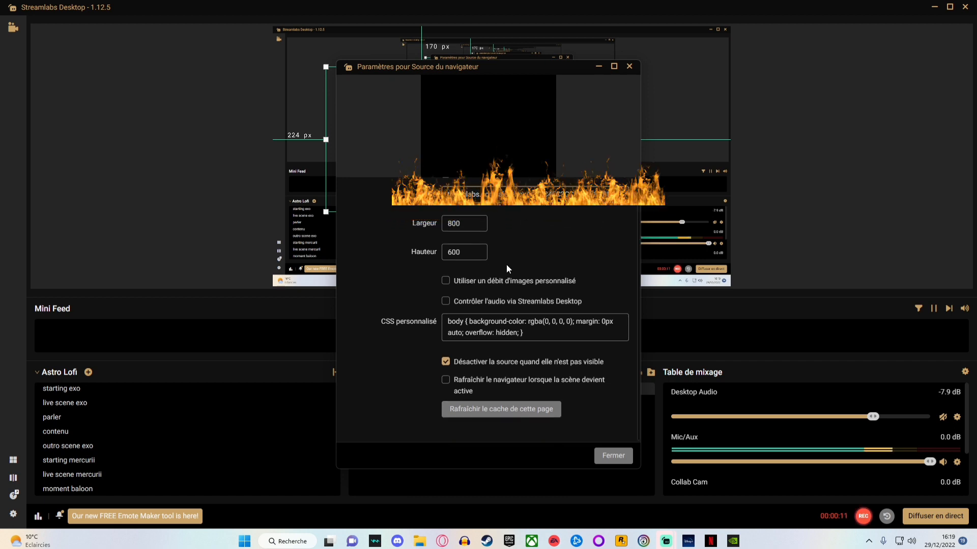
{"action": "left_click", "coordinate": [613, 456]}
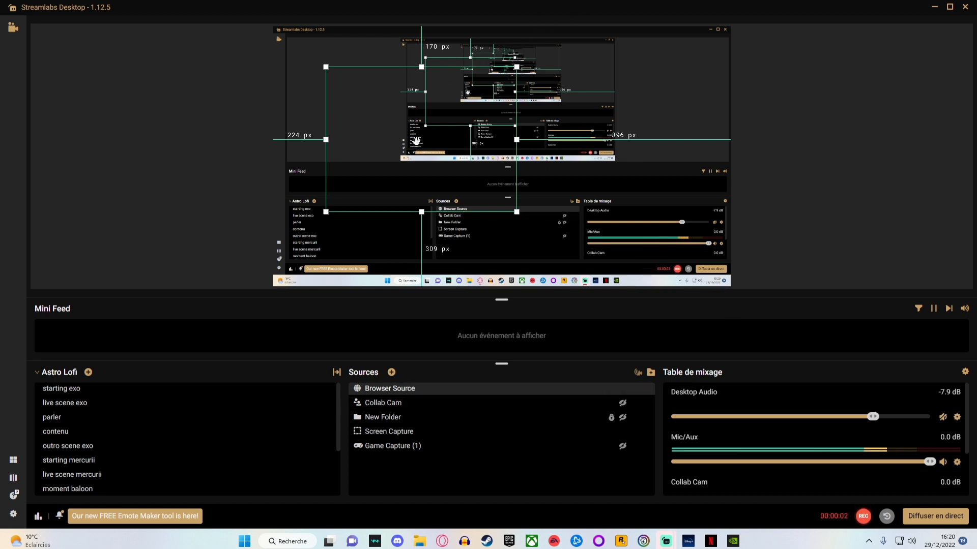
{"action": "left_click_drag", "start_coordinate": [416, 141], "coordinate": [478, 127]}
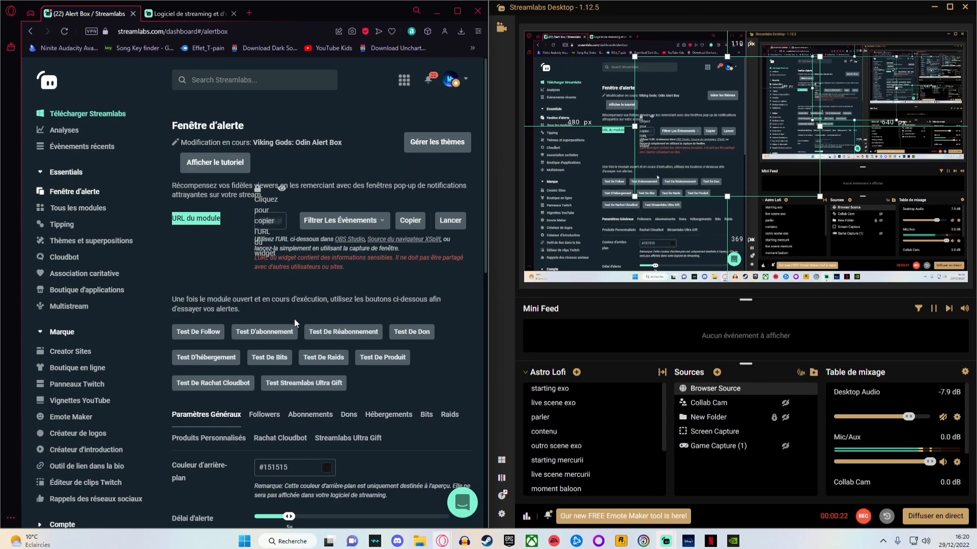
Review the alert test options and the general alert settings, including alert delay, moderation and format, on the Alert Box page
{"action": "scroll", "coordinate": [288, 318], "scroll_direction": "down", "scroll_amount": 1}
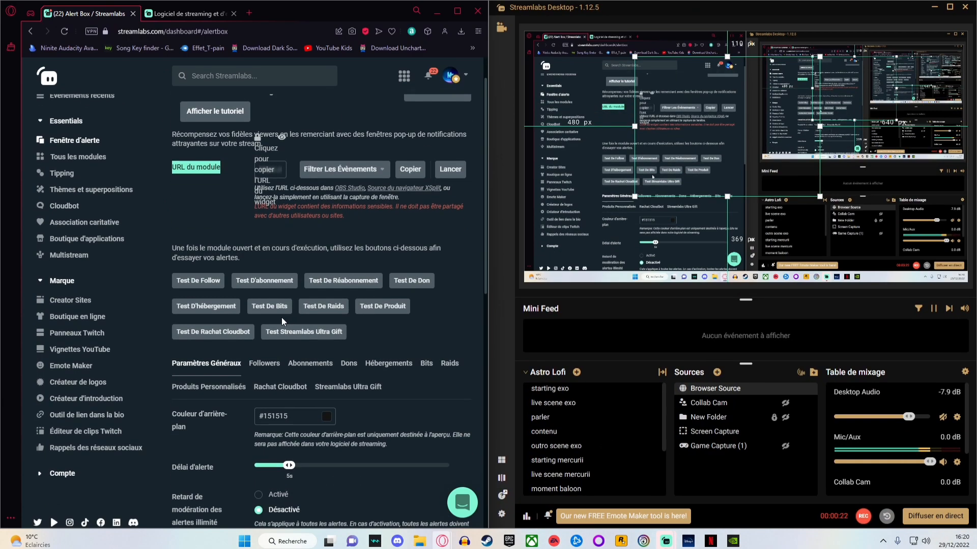
{"action": "scroll", "coordinate": [282, 318], "scroll_direction": "down", "scroll_amount": 2}
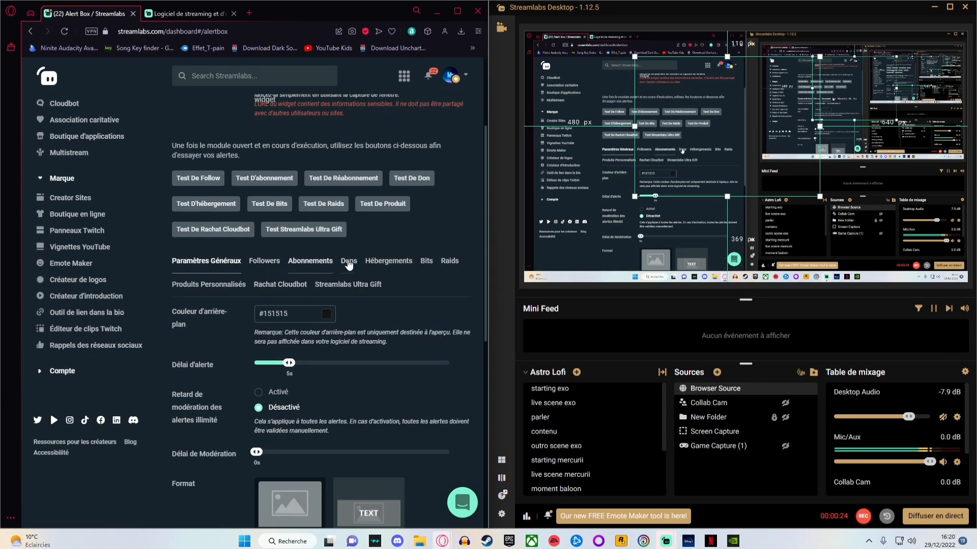
{"action": "left_click", "coordinate": [348, 262]}
{"action": "left_click", "coordinate": [405, 264]}
{"action": "left_click", "coordinate": [446, 263]}
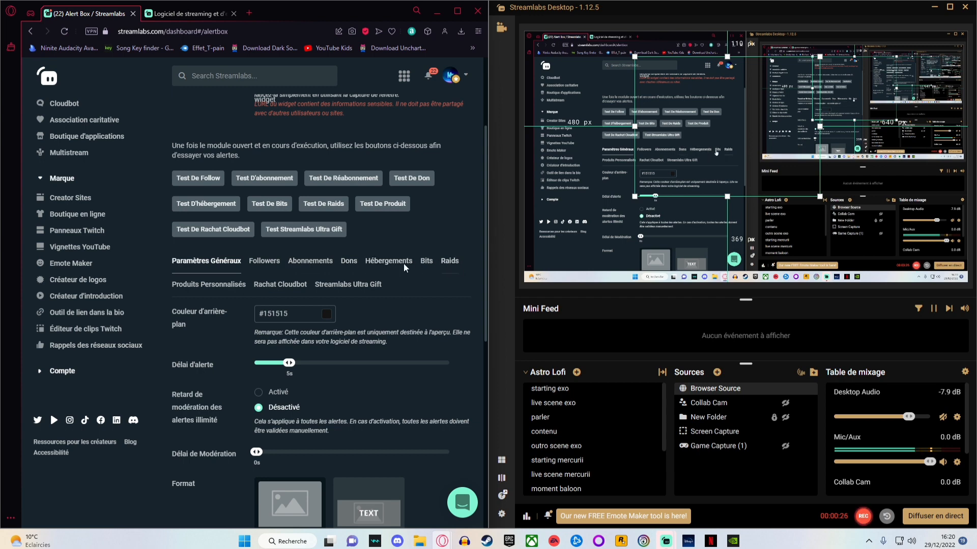
{"action": "scroll", "coordinate": [405, 268], "scroll_direction": "down", "scroll_amount": 1}
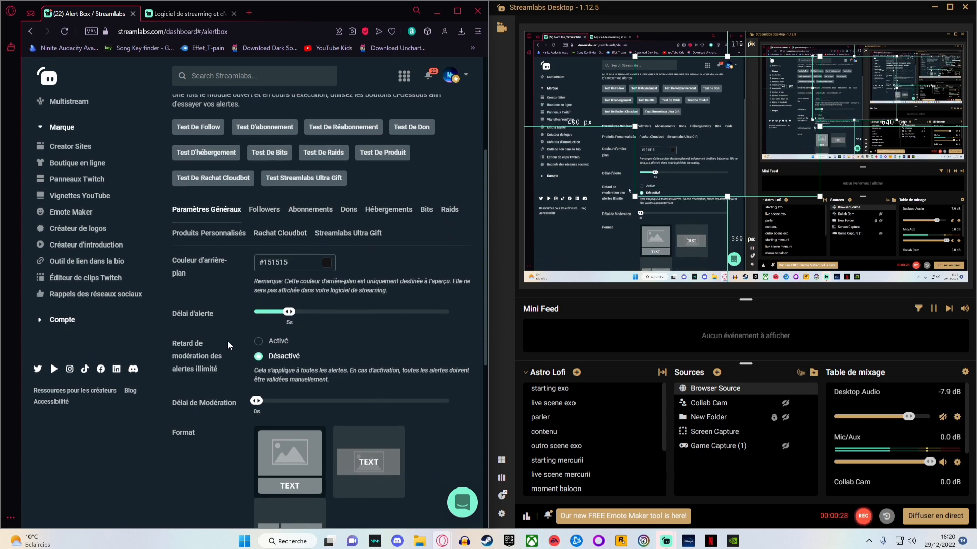
{"action": "scroll", "coordinate": [277, 330], "scroll_direction": "down", "scroll_amount": 6}
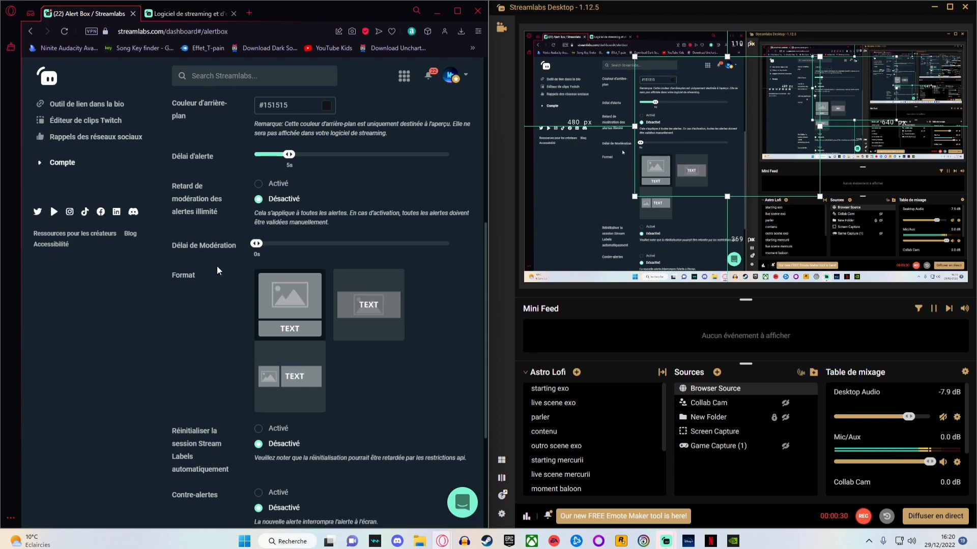
{"action": "scroll", "coordinate": [247, 305], "scroll_direction": "up", "scroll_amount": 10}
{"action": "scroll", "coordinate": [231, 300], "scroll_direction": "up", "scroll_amount": 1}
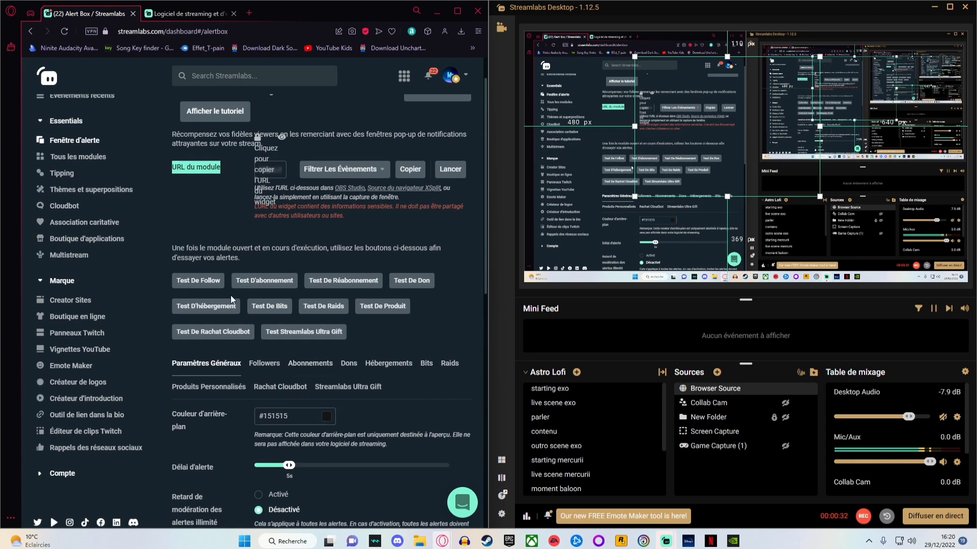
Send test alerts for a subscription, a resubscription and a donation
{"action": "left_click", "coordinate": [271, 283]}
{"action": "left_click", "coordinate": [348, 283]}
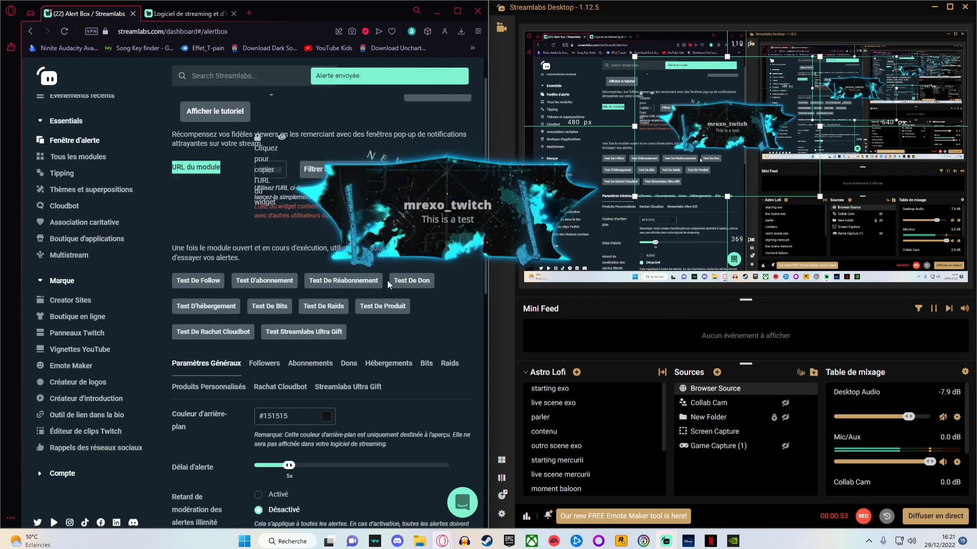
{"action": "left_click", "coordinate": [398, 285]}
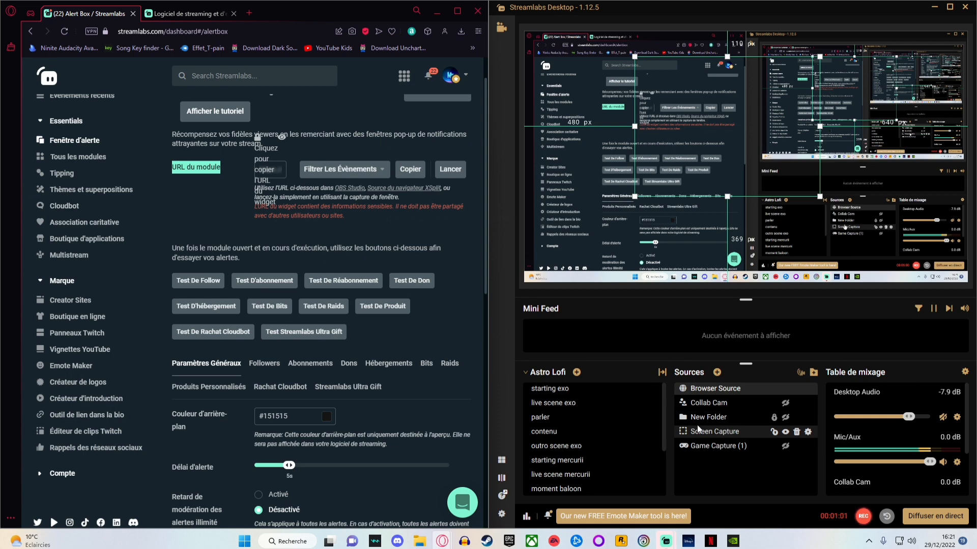
Examine the general alert parameters again, from background colour and delays to format, counter-alerts and the profanity filter
{"action": "scroll", "coordinate": [331, 328], "scroll_direction": "down", "scroll_amount": 2}
{"action": "scroll", "coordinate": [334, 349], "scroll_direction": "up", "scroll_amount": 3}
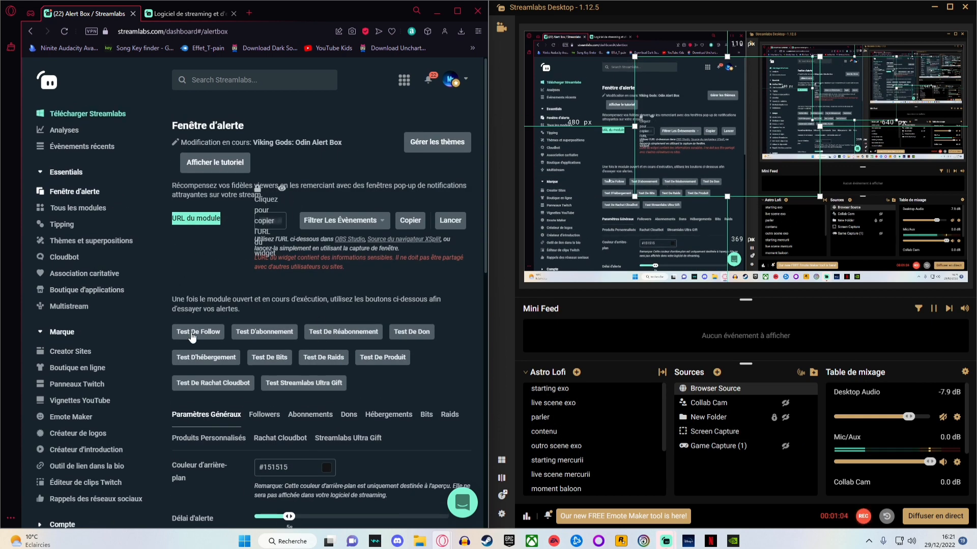
{"action": "scroll", "coordinate": [249, 333], "scroll_direction": "down", "scroll_amount": 10}
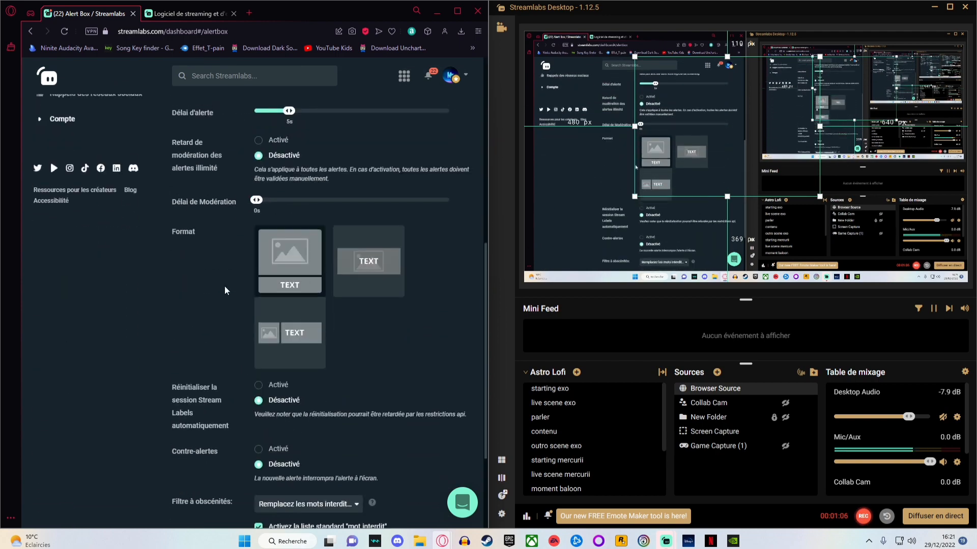
{"action": "scroll", "coordinate": [314, 358], "scroll_direction": "down", "scroll_amount": 3}
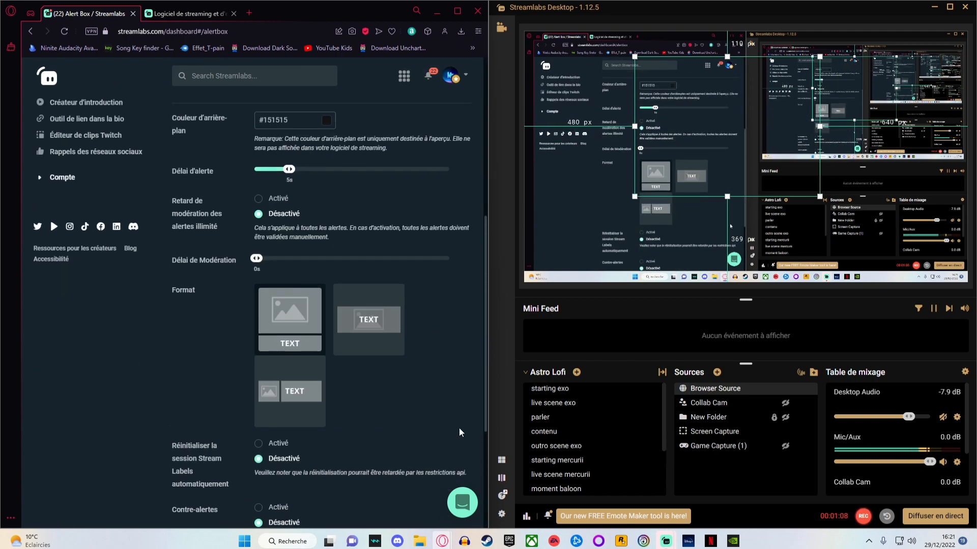
{"action": "scroll", "coordinate": [249, 324], "scroll_direction": "up", "scroll_amount": 3}
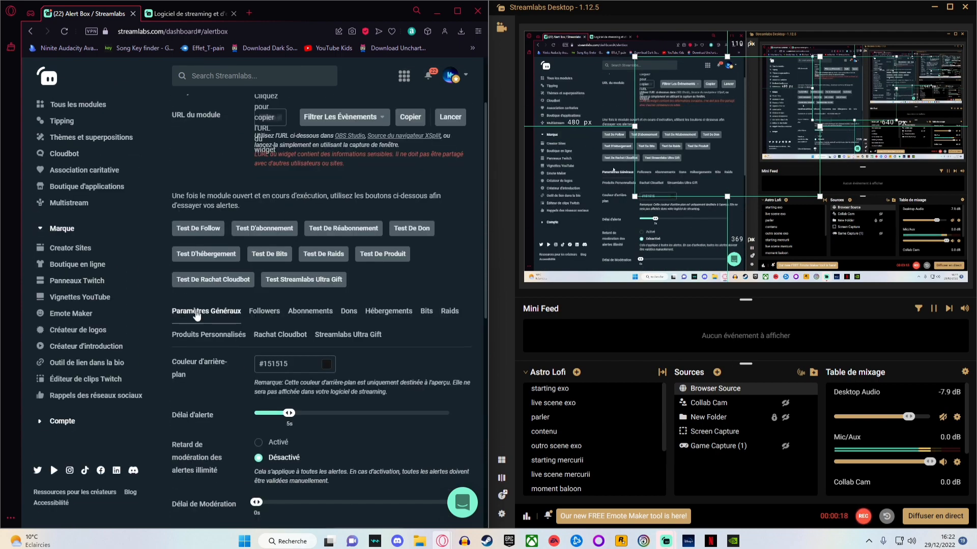
{"action": "scroll", "coordinate": [249, 324], "scroll_direction": "down", "scroll_amount": 2}
{"action": "scroll", "coordinate": [250, 324], "scroll_direction": "down", "scroll_amount": 3}
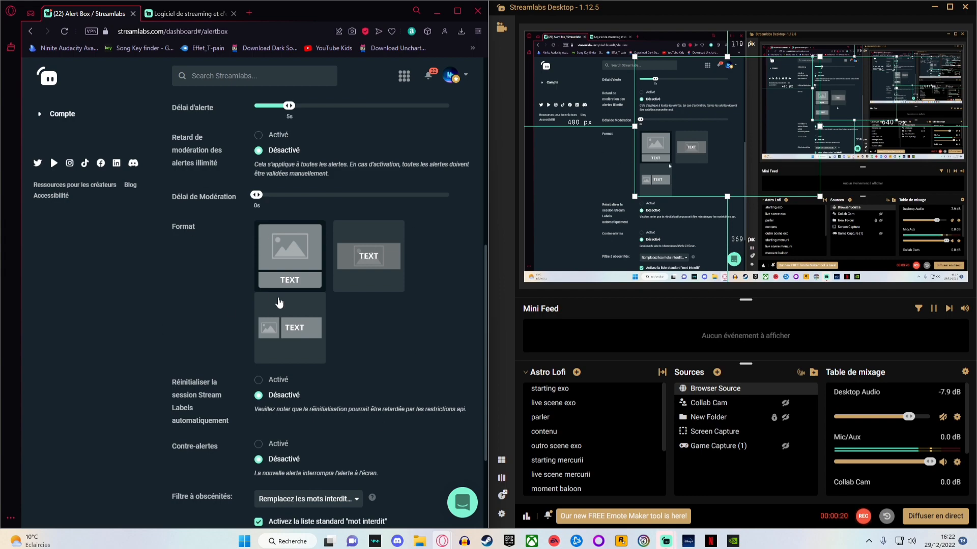
{"action": "scroll", "coordinate": [279, 303], "scroll_direction": "down", "scroll_amount": 3}
{"action": "scroll", "coordinate": [267, 341], "scroll_direction": "up", "scroll_amount": 10}
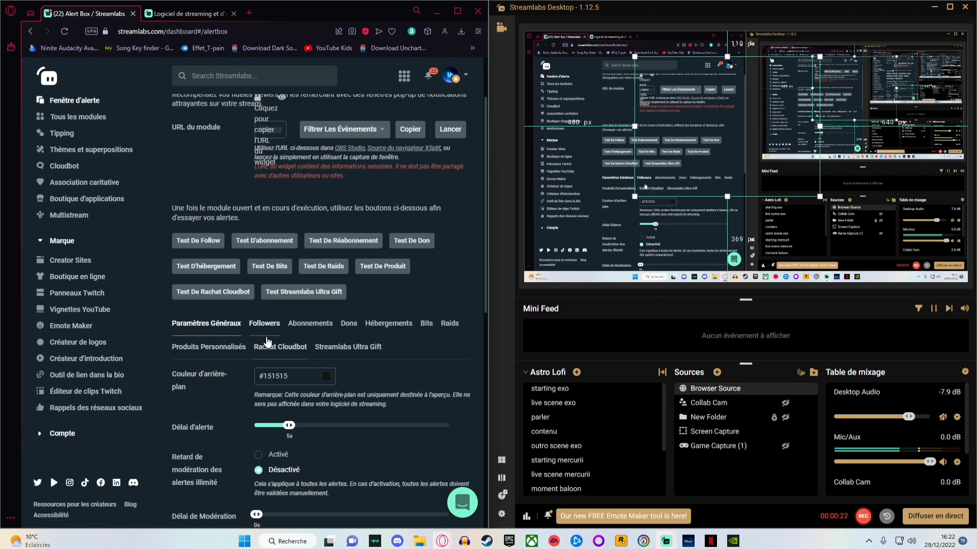
Open the Followers alert settings and look through their format, animation, message, image and sound options
{"action": "left_click", "coordinate": [266, 342]}
{"action": "left_click", "coordinate": [262, 331]}
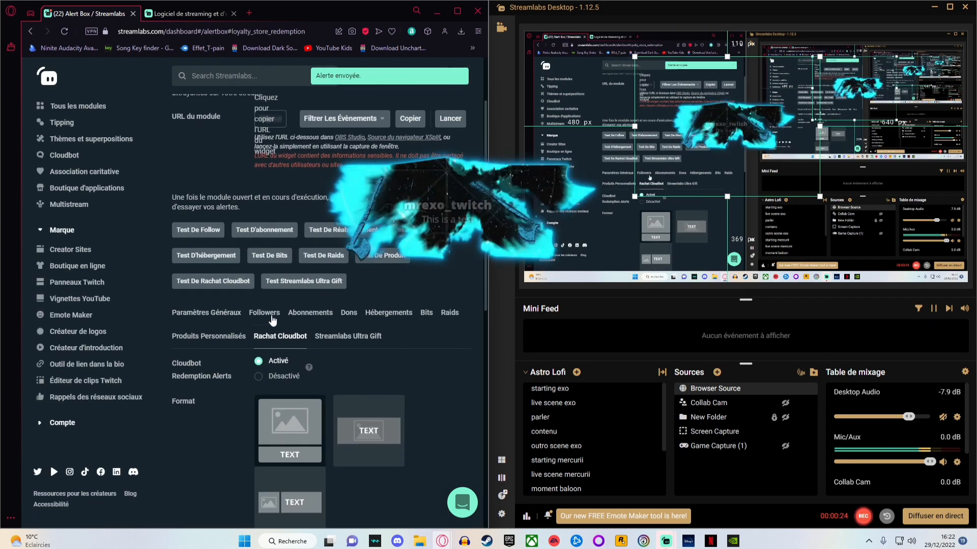
{"action": "left_click", "coordinate": [273, 320]}
{"action": "scroll", "coordinate": [305, 285], "scroll_direction": "down", "scroll_amount": 3}
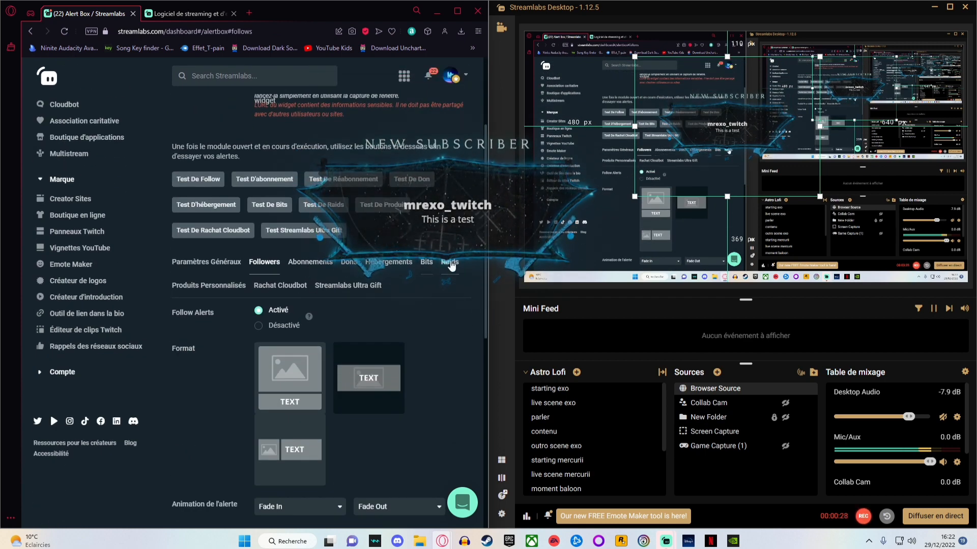
{"action": "scroll", "coordinate": [306, 305], "scroll_direction": "down", "scroll_amount": 3}
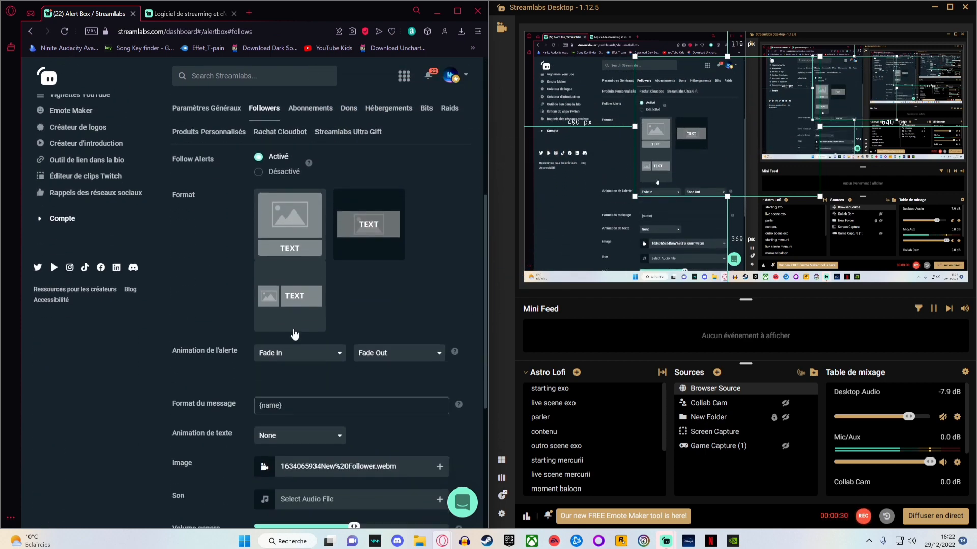
Send a test subscription alert with the desktop audio briefly unmuted, and look through the Followers alert settings down to the custom HTML/CSS option
{"action": "left_click", "coordinate": [942, 419]}
{"action": "scroll", "coordinate": [365, 417], "scroll_direction": "up", "scroll_amount": 6}
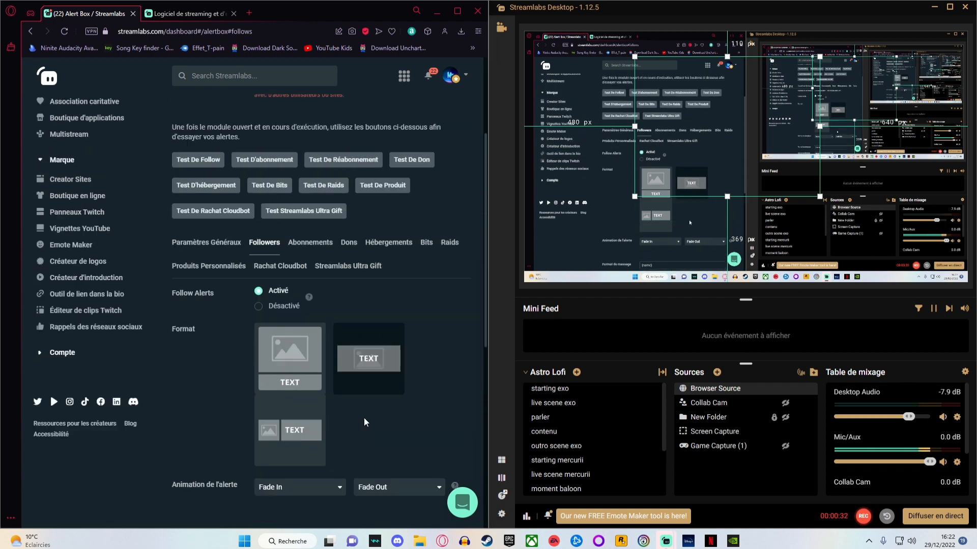
{"action": "left_click", "coordinate": [261, 328]}
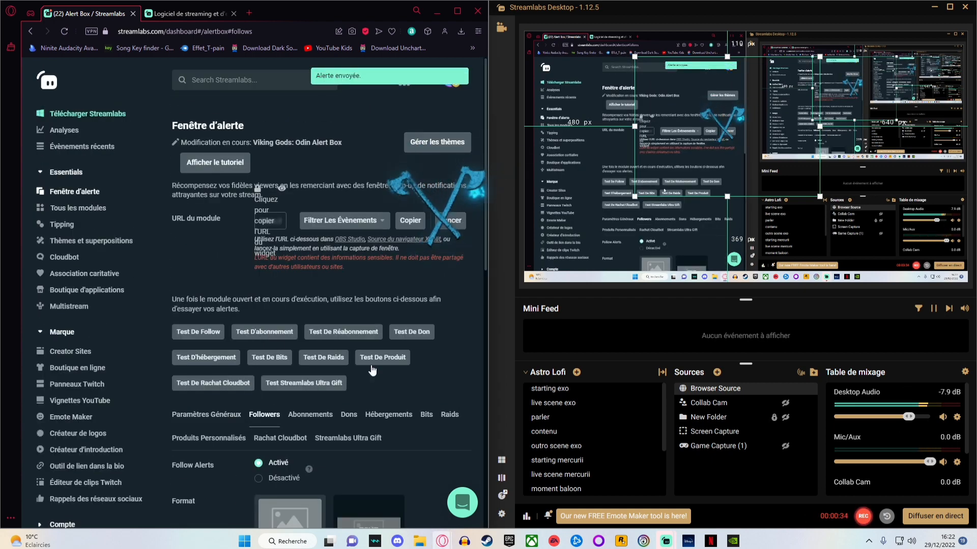
{"action": "left_click", "coordinate": [941, 418]}
{"action": "scroll", "coordinate": [458, 415], "scroll_direction": "down", "scroll_amount": 7}
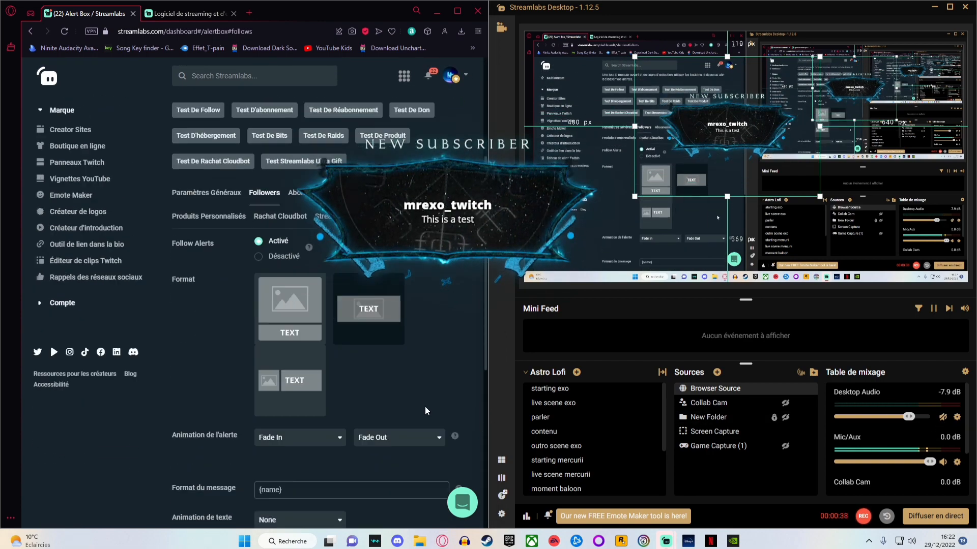
{"action": "scroll", "coordinate": [395, 421], "scroll_direction": "down", "scroll_amount": 2}
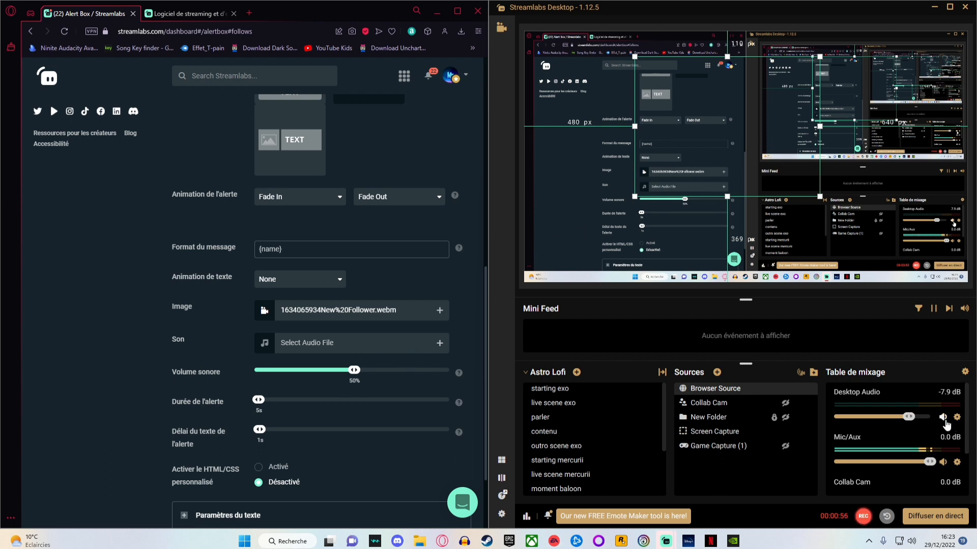
Open the subscription alert settings and send a test resubscription alert
{"action": "scroll", "coordinate": [260, 264], "scroll_direction": "up", "scroll_amount": 4}
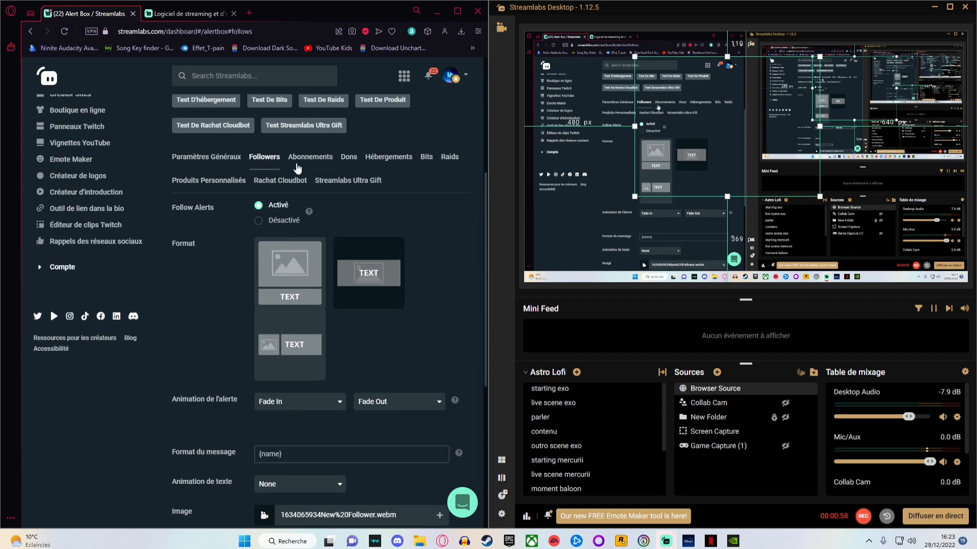
{"action": "left_click", "coordinate": [298, 161]}
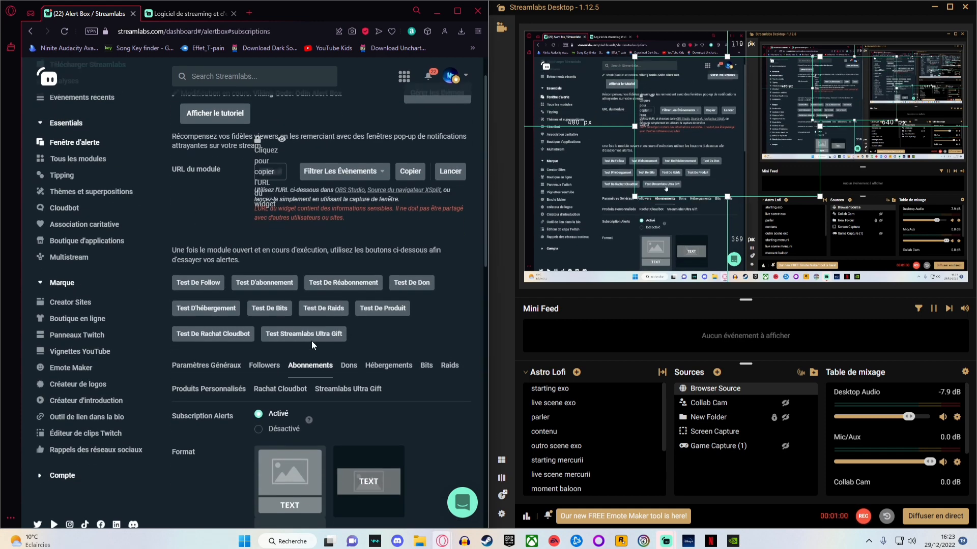
{"action": "left_click", "coordinate": [323, 284]}
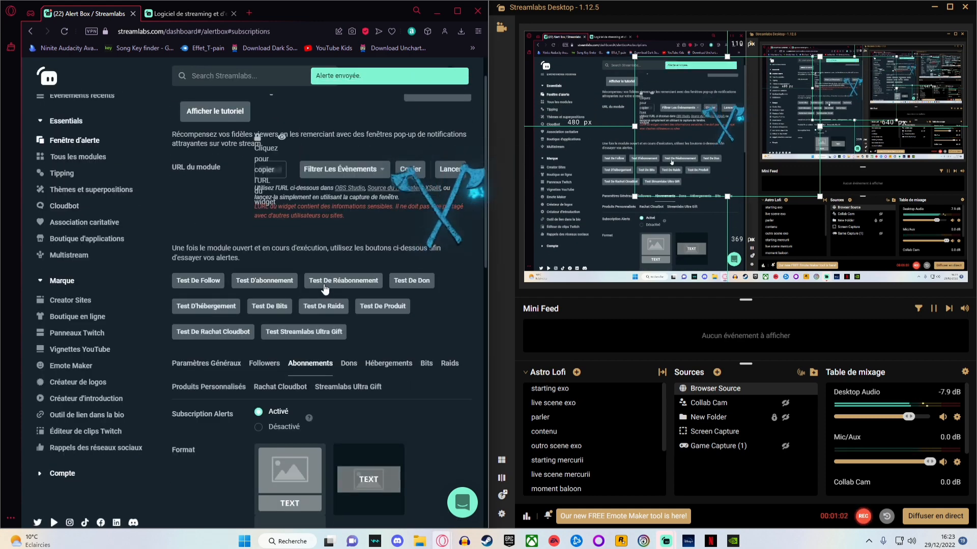
Examine the subscription alert settings, from format, animation and Prime subs to image, sound, duration, resubscription message, text and variation options
{"action": "scroll", "coordinate": [331, 326], "scroll_direction": "down", "scroll_amount": 7}
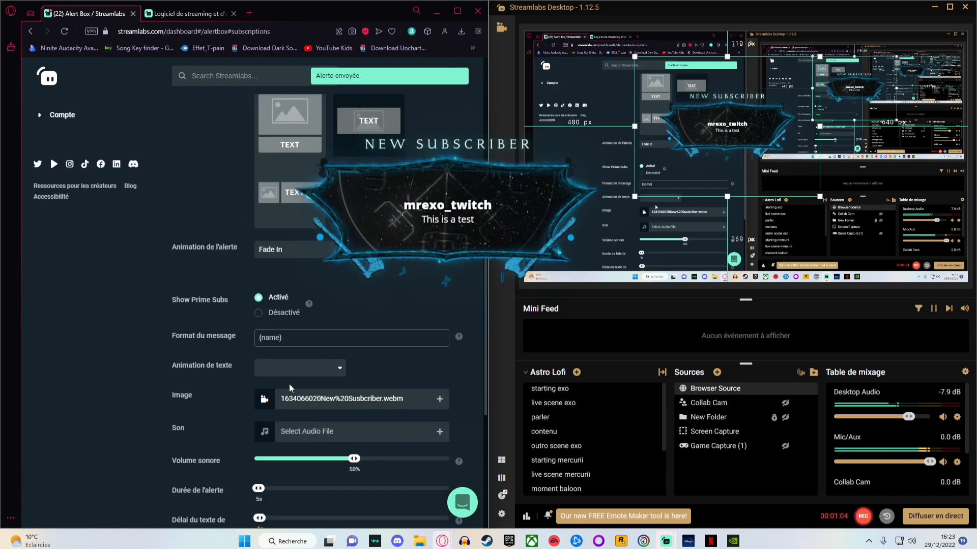
{"action": "scroll", "coordinate": [290, 376], "scroll_direction": "down", "scroll_amount": 2}
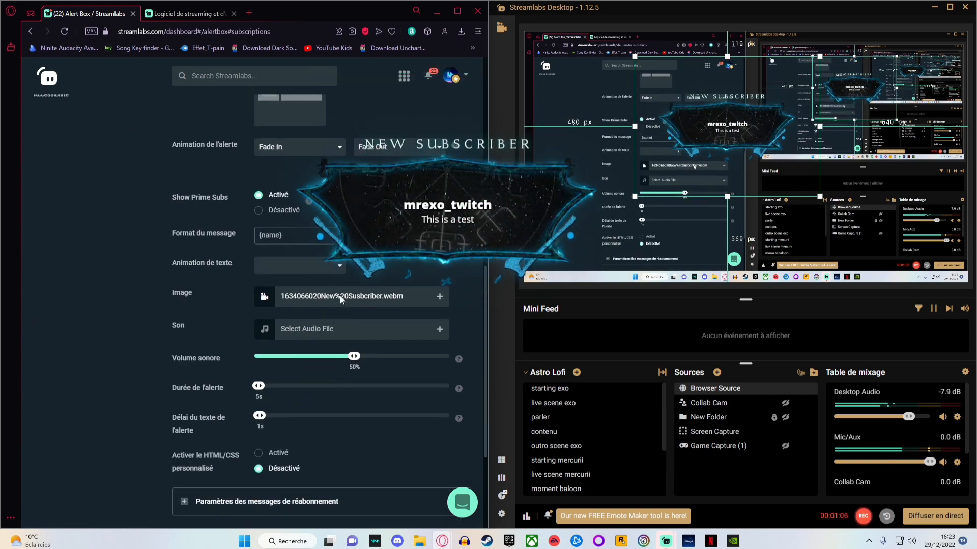
{"action": "scroll", "coordinate": [224, 304], "scroll_direction": "down", "scroll_amount": 2}
{"action": "scroll", "coordinate": [215, 330], "scroll_direction": "up", "scroll_amount": 7}
{"action": "scroll", "coordinate": [247, 347], "scroll_direction": "down", "scroll_amount": 1}
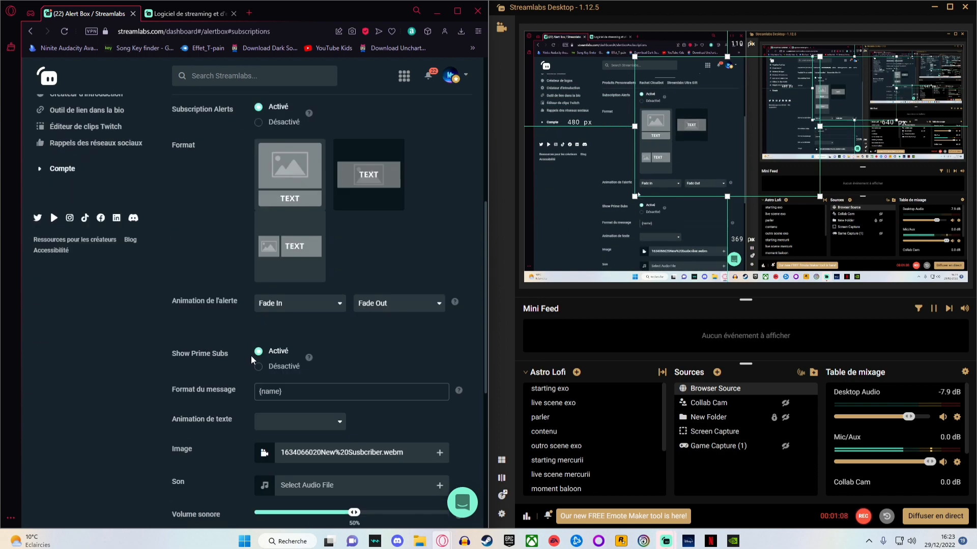
{"action": "scroll", "coordinate": [254, 364], "scroll_direction": "up", "scroll_amount": 7}
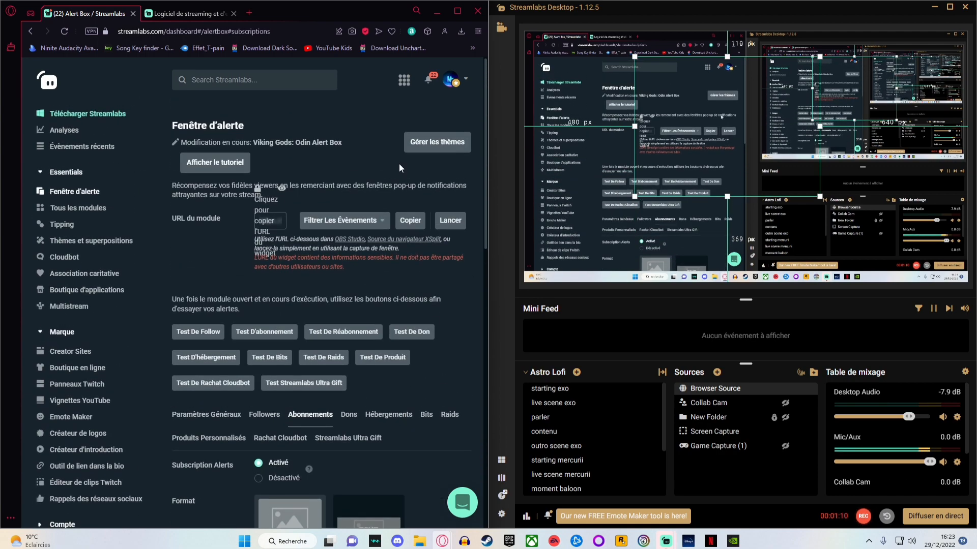
{"action": "scroll", "coordinate": [415, 312], "scroll_direction": "down", "scroll_amount": 5}
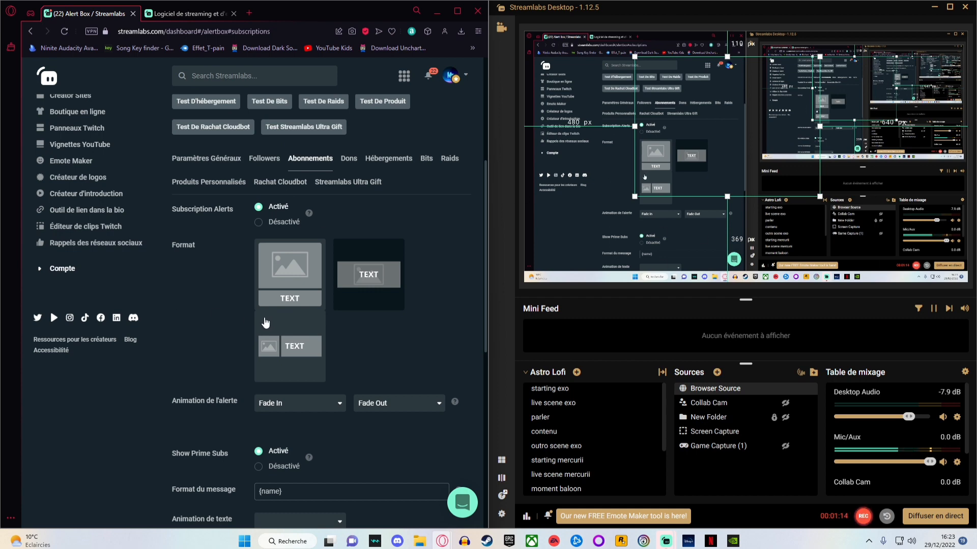
{"action": "scroll", "coordinate": [270, 386], "scroll_direction": "down", "scroll_amount": 8}
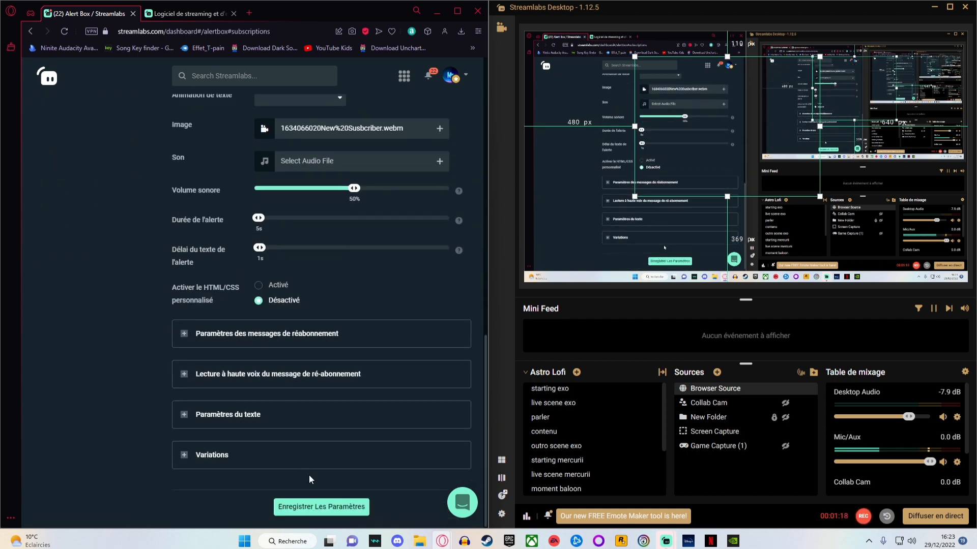
{"action": "scroll", "coordinate": [354, 343], "scroll_direction": "up", "scroll_amount": 9}
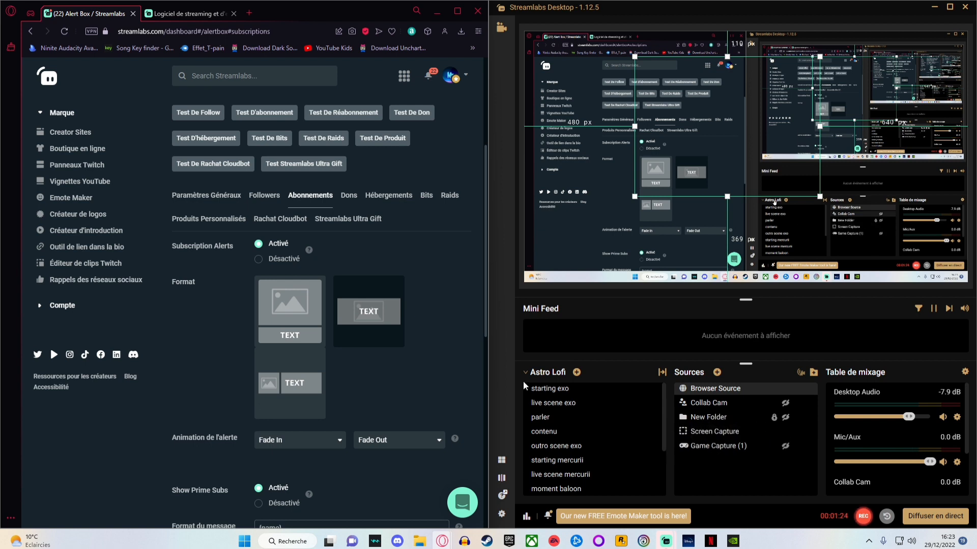
Select the Browser Source in the scene Nouvelle scène (1)
{"action": "left_click", "coordinate": [581, 405]}
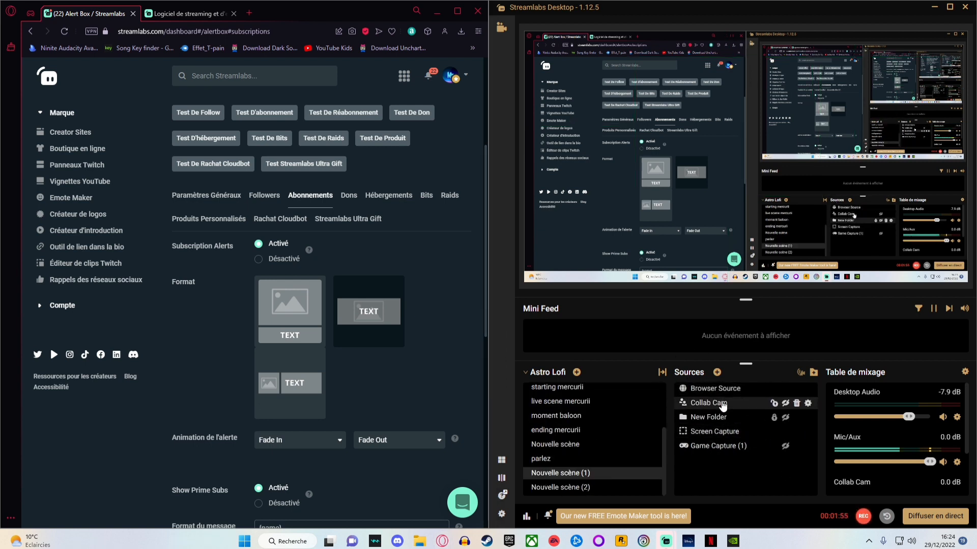
{"action": "left_click", "coordinate": [713, 393]}
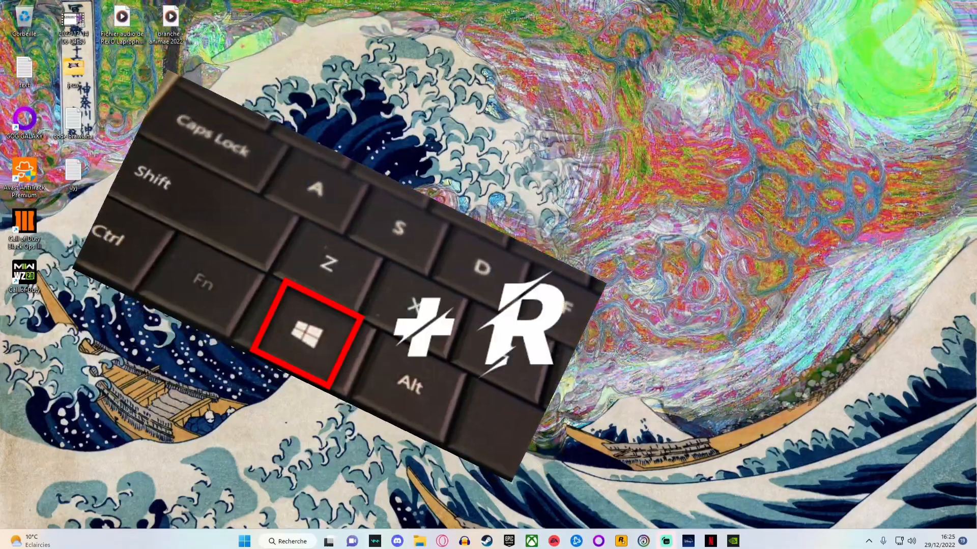
Run DxDiag from the Windows Run dialog, check the graphics card details for the first display, and put the tool away
{"action": "key", "text": "super+r"}
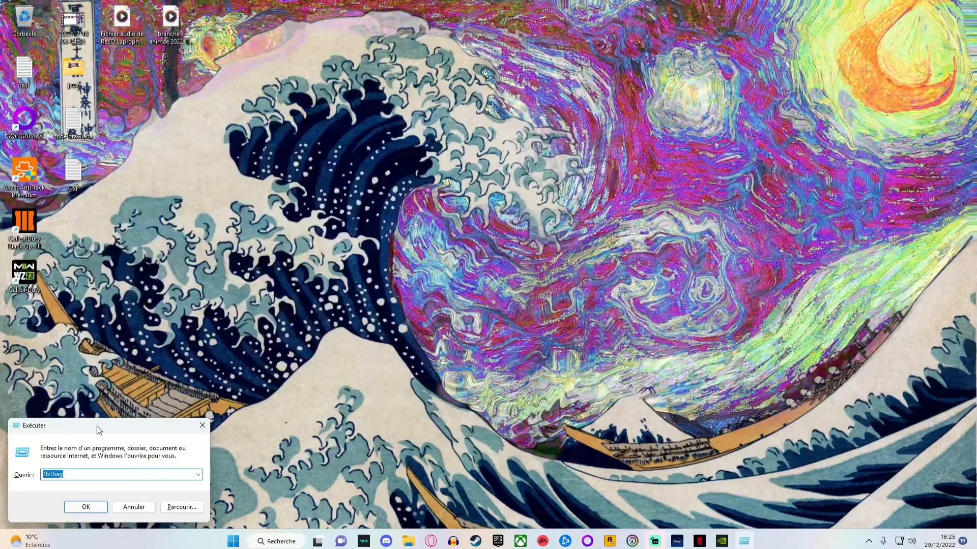
{"action": "left_click_drag", "start_coordinate": [96, 426], "coordinate": [488, 227]}
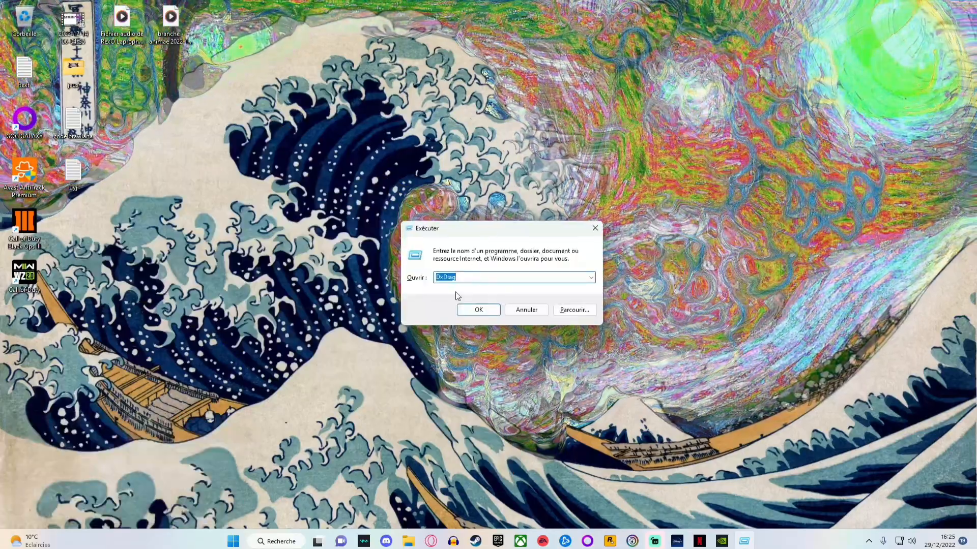
{"action": "left_click", "coordinate": [442, 278]}
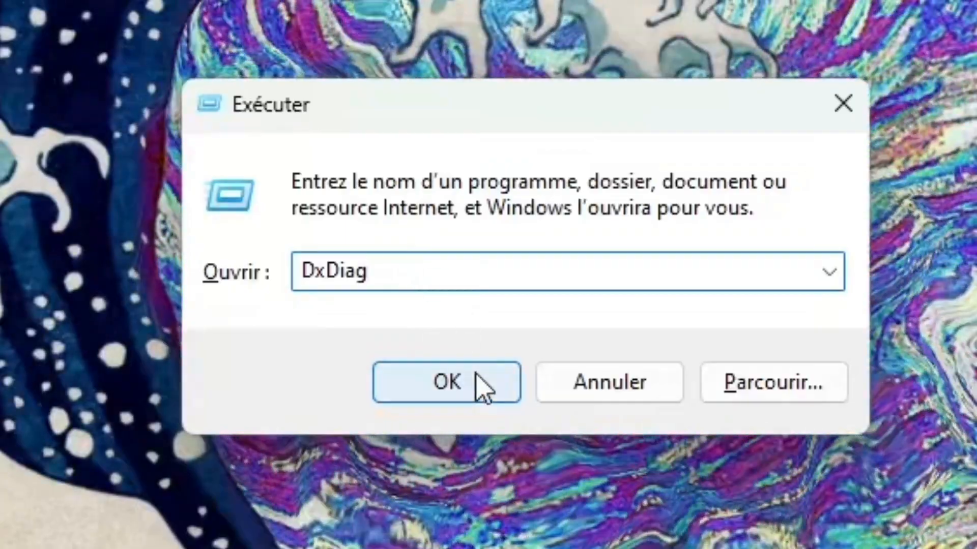
{"action": "left_click", "coordinate": [469, 381]}
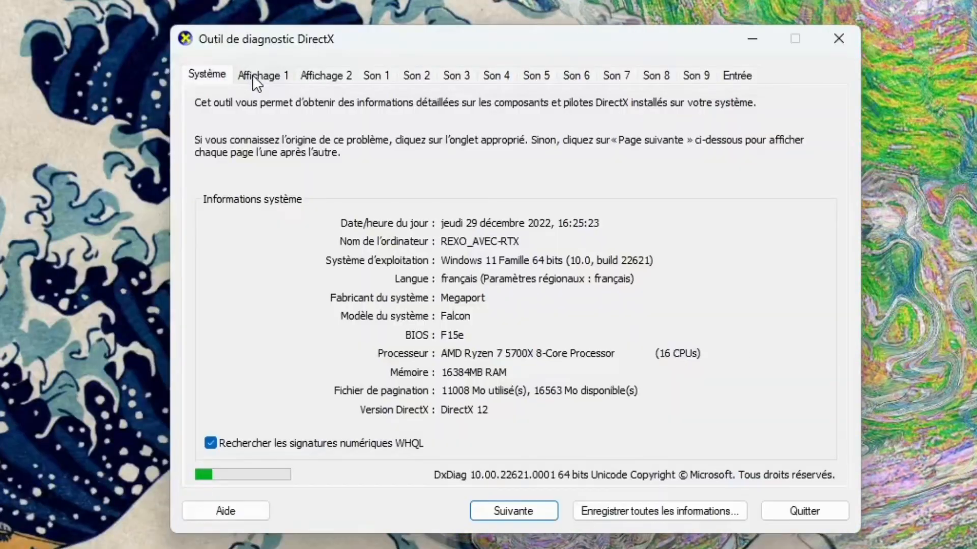
{"action": "left_click", "coordinate": [252, 75]}
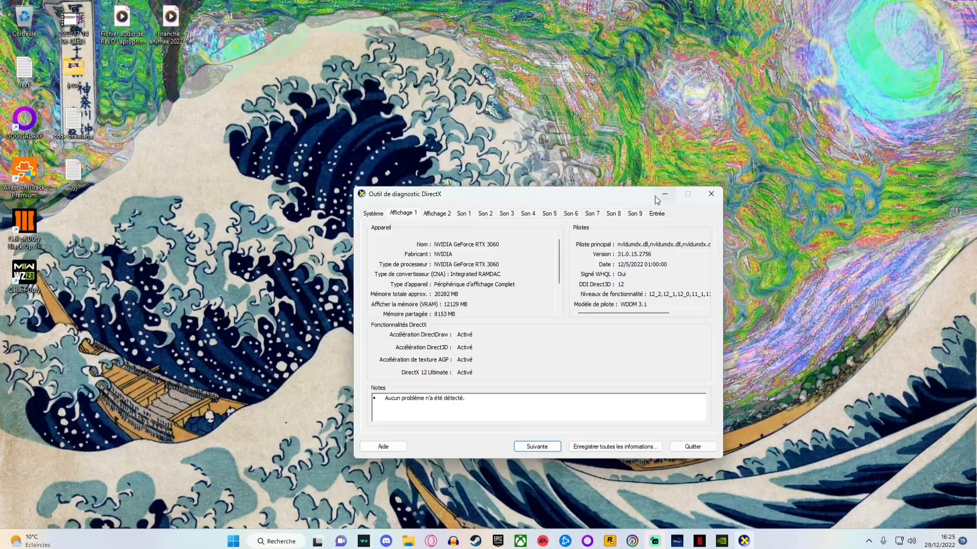
{"action": "left_click", "coordinate": [688, 444]}
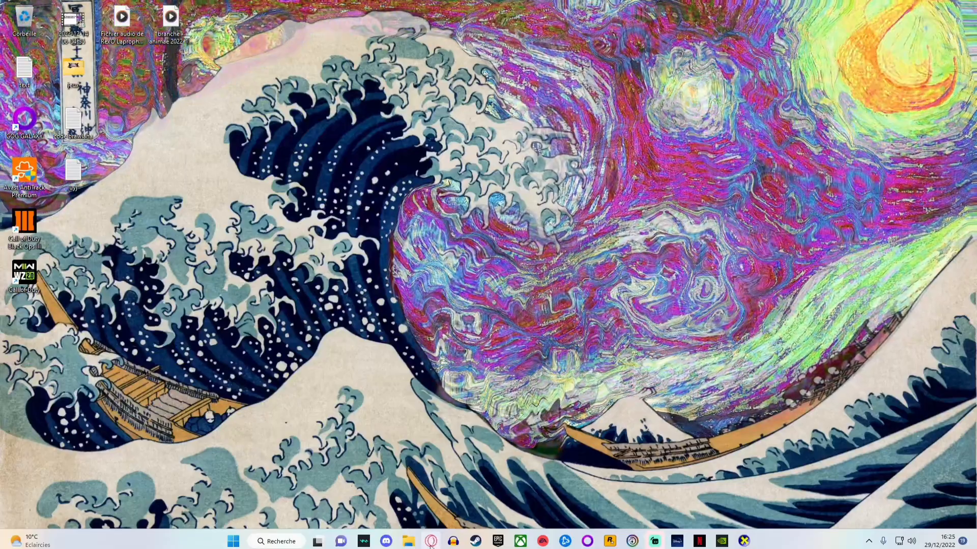
Switch to the Opera browser and search the web for "nvidia display"
{"action": "left_click", "coordinate": [431, 540]}
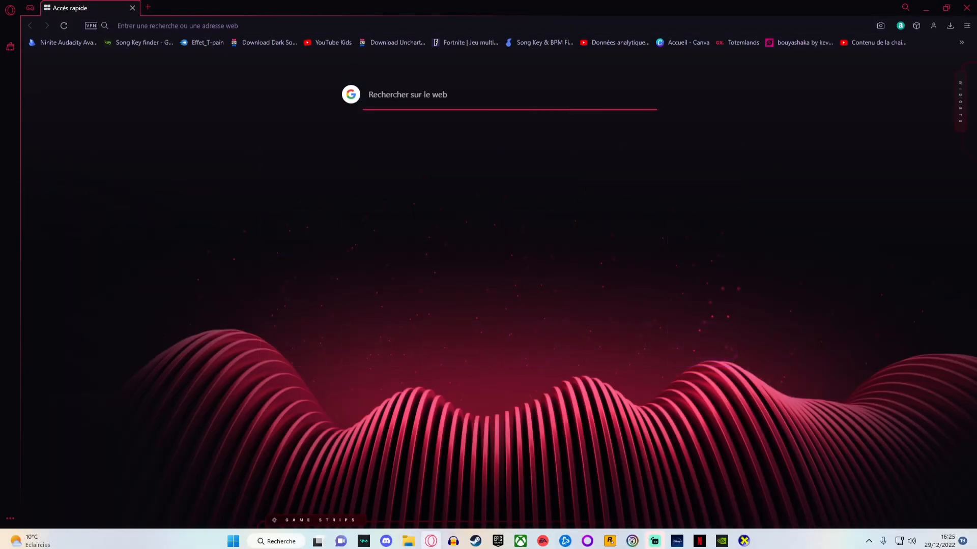
{"action": "type", "text": "n"}
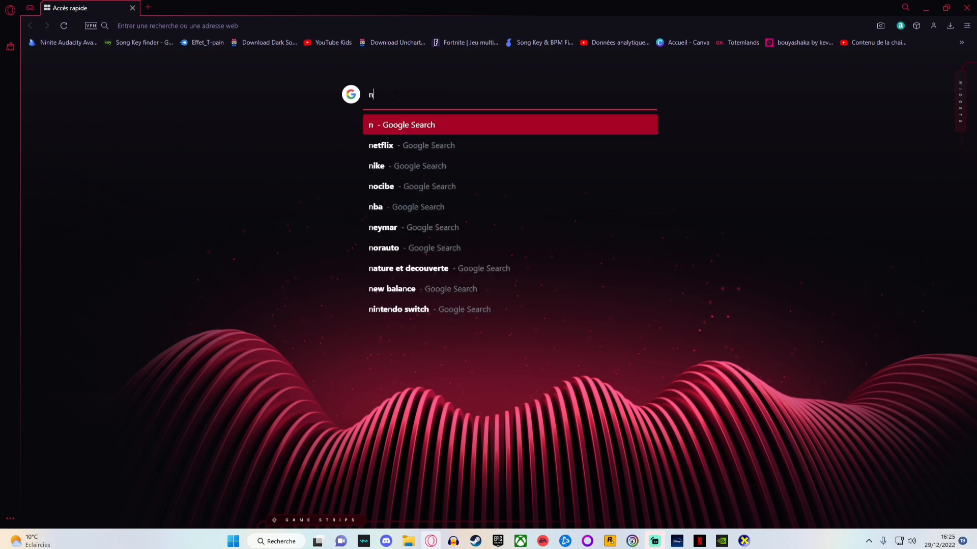
{"action": "type", "text": "vidia di"}
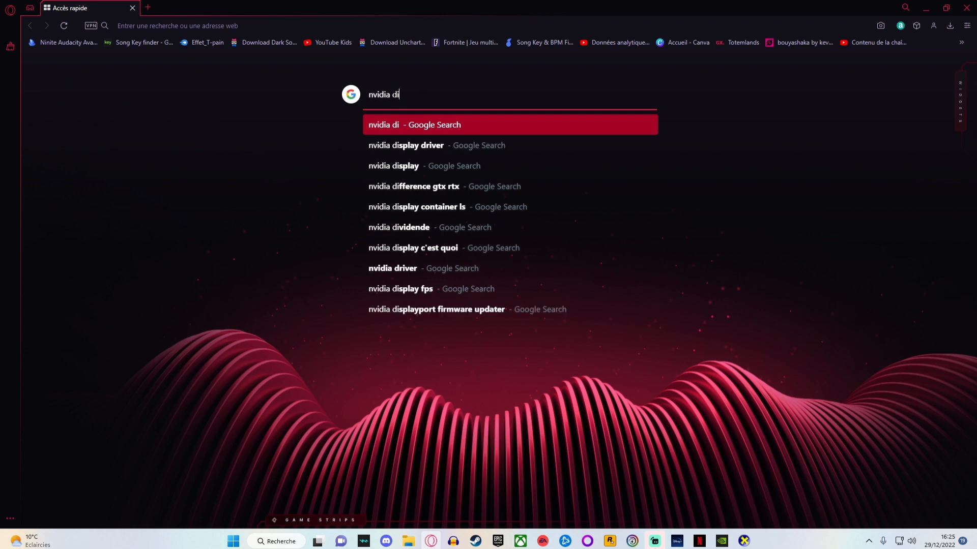
{"action": "type", "text": "splay"}
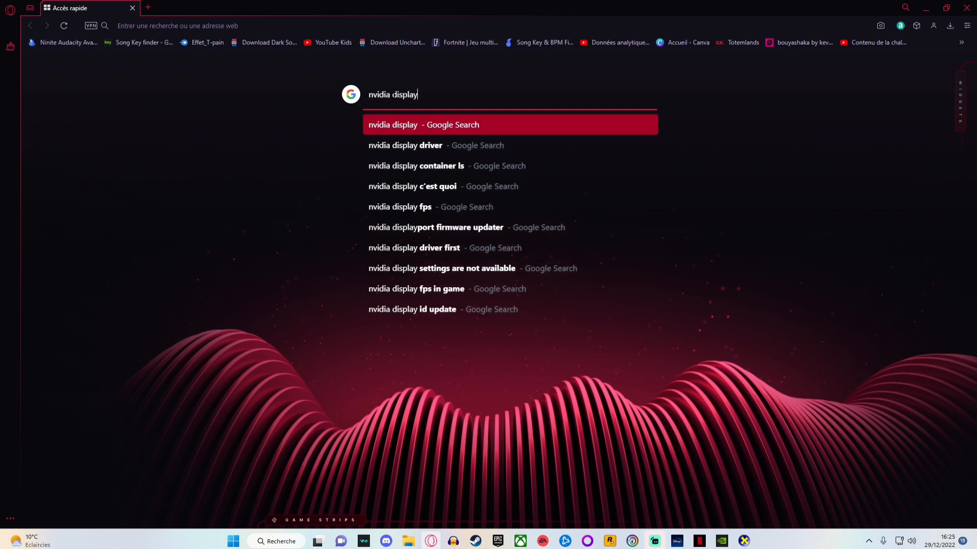
{"action": "key", "text": "Return"}
Refine the search to "nvidia display pilote", open NVIDIA's official driver download page, and minimize the browser
{"action": "left_click", "coordinate": [255, 83]}
{"action": "type", "text": "pilo"}
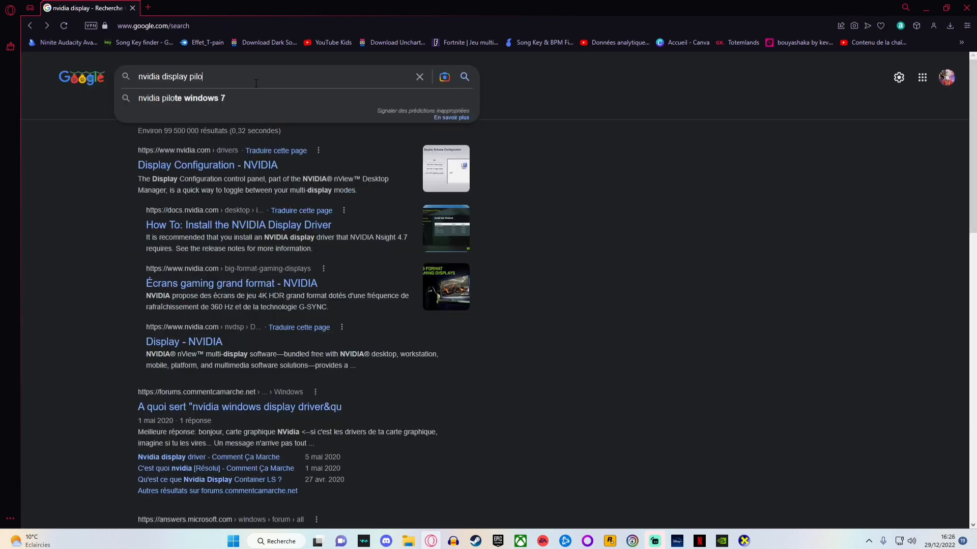
{"action": "type", "text": "te"}
{"action": "key", "text": "Return"}
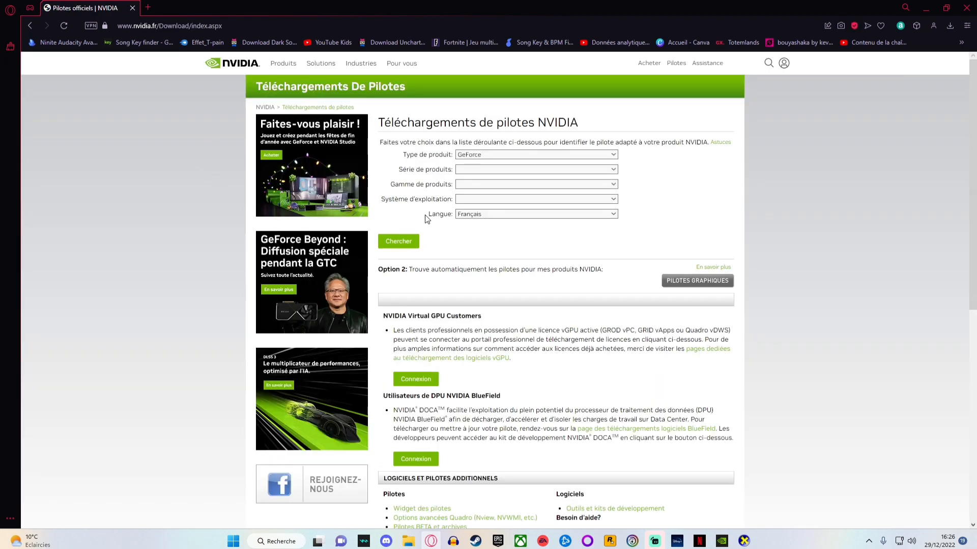
{"action": "left_click", "coordinate": [927, 9]}
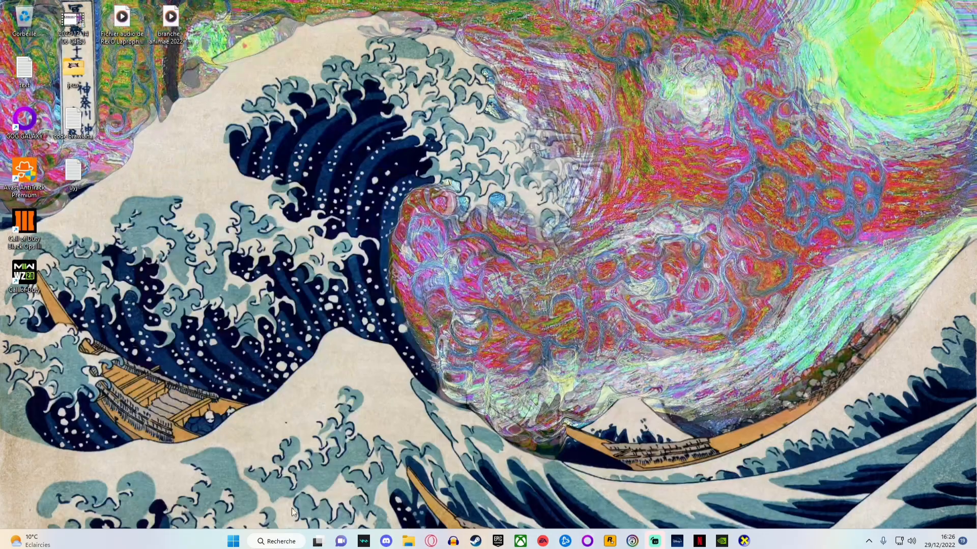
Open GeForce Experience, check the installed Game Ready driver and its release notes, and minimize the window
{"action": "left_click", "coordinate": [722, 541]}
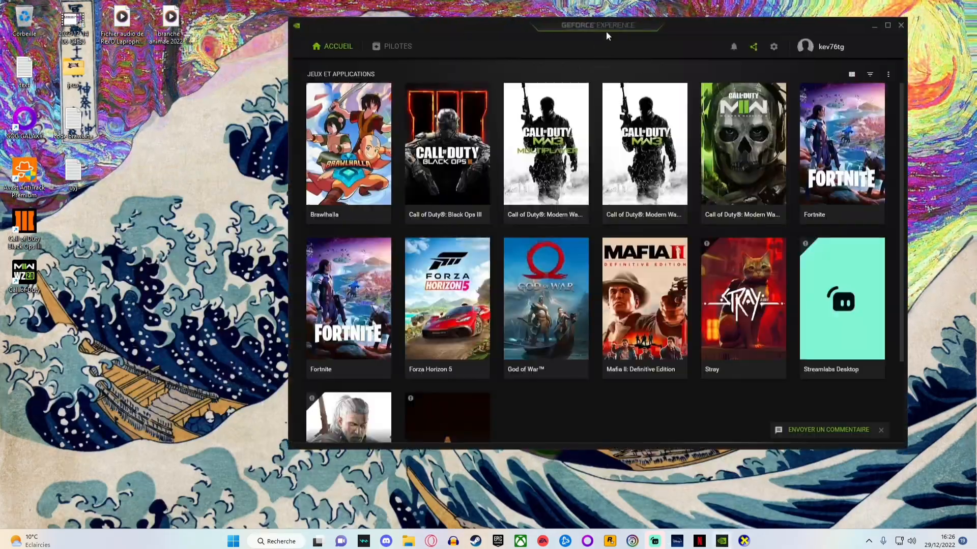
{"action": "left_click_drag", "start_coordinate": [606, 32], "coordinate": [469, 72]}
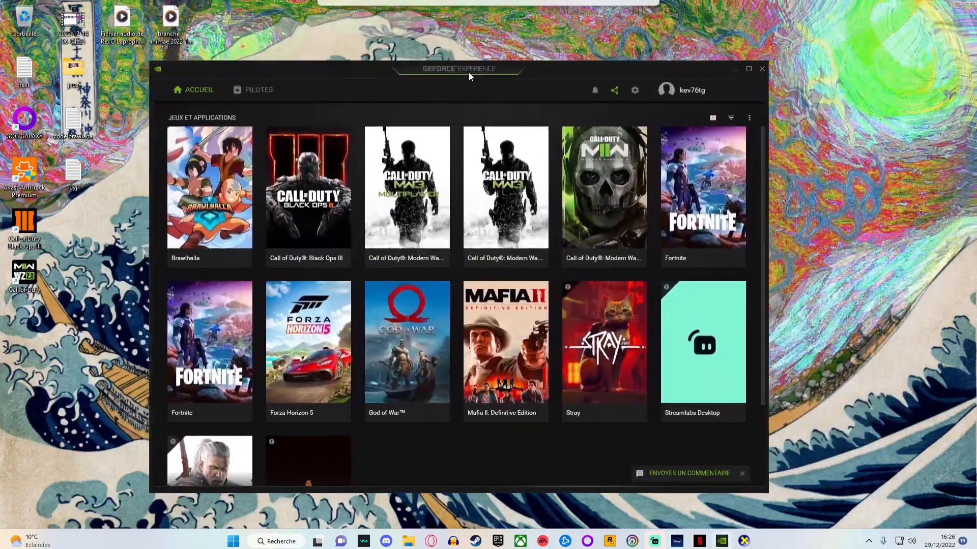
{"action": "left_click", "coordinate": [253, 95]}
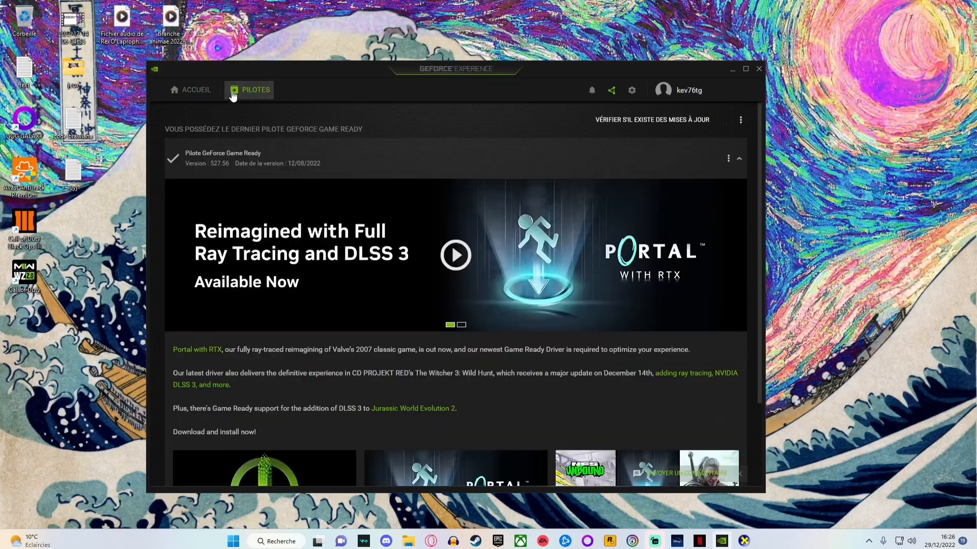
{"action": "scroll", "coordinate": [483, 284], "scroll_direction": "down", "scroll_amount": 2}
{"action": "scroll", "coordinate": [482, 284], "scroll_direction": "up", "scroll_amount": 2}
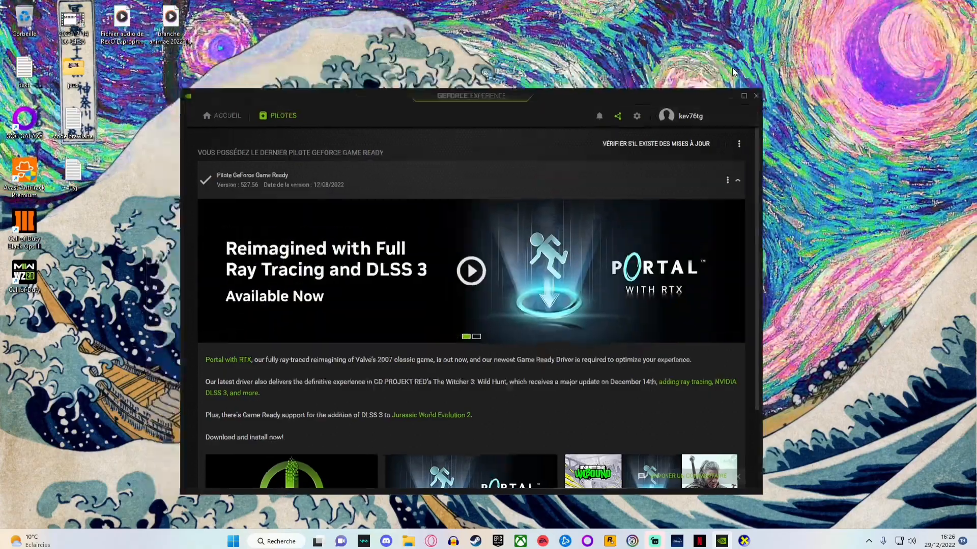
{"action": "left_click", "coordinate": [732, 71]}
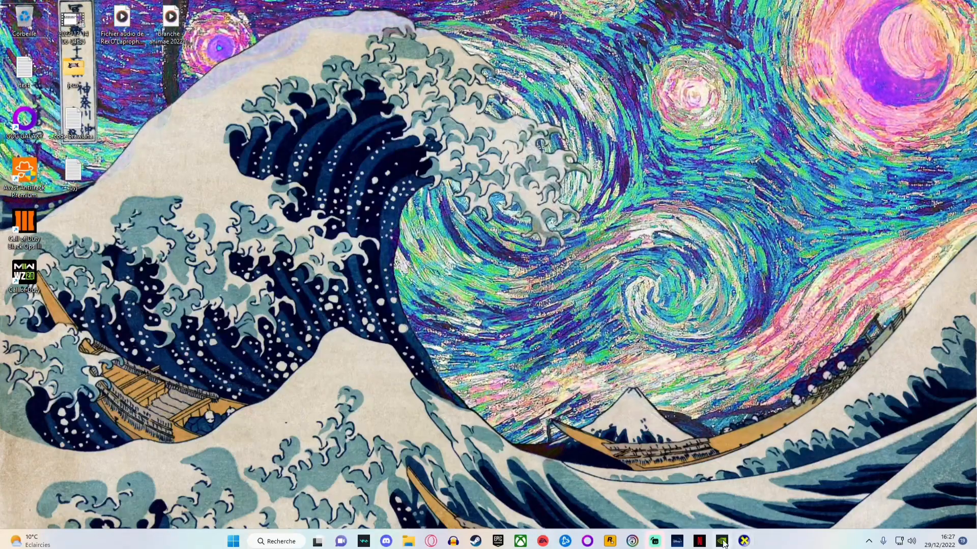
Bring GeForce Experience and the DirectX diagnostic tool back onto the desktop together
{"action": "left_click", "coordinate": [722, 541]}
{"action": "left_click", "coordinate": [744, 541]}
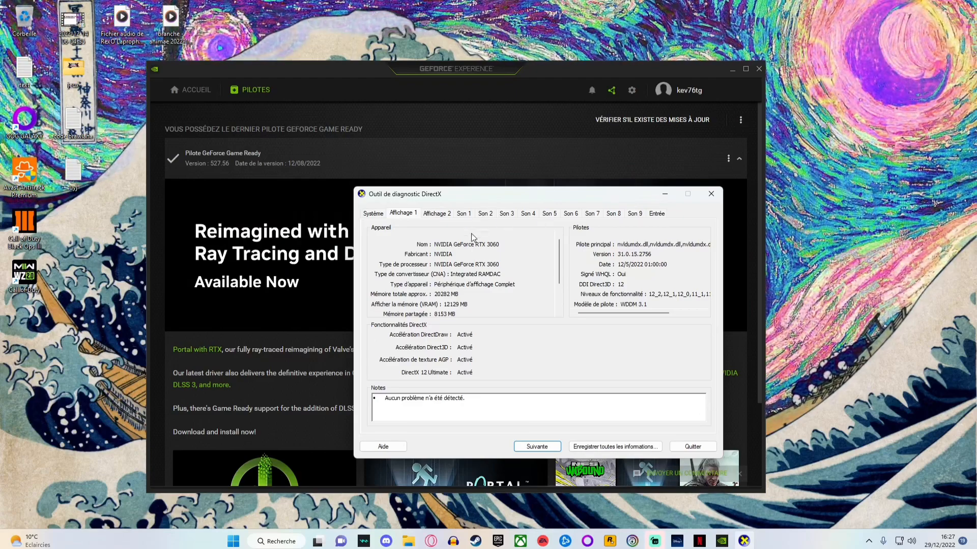
Minimize the DirectX diagnostic tool, check the Game Ready driver version on NVIDIA's download page in Opera, and minimize the browser
{"action": "left_click_drag", "start_coordinate": [556, 258], "coordinate": [560, 238]}
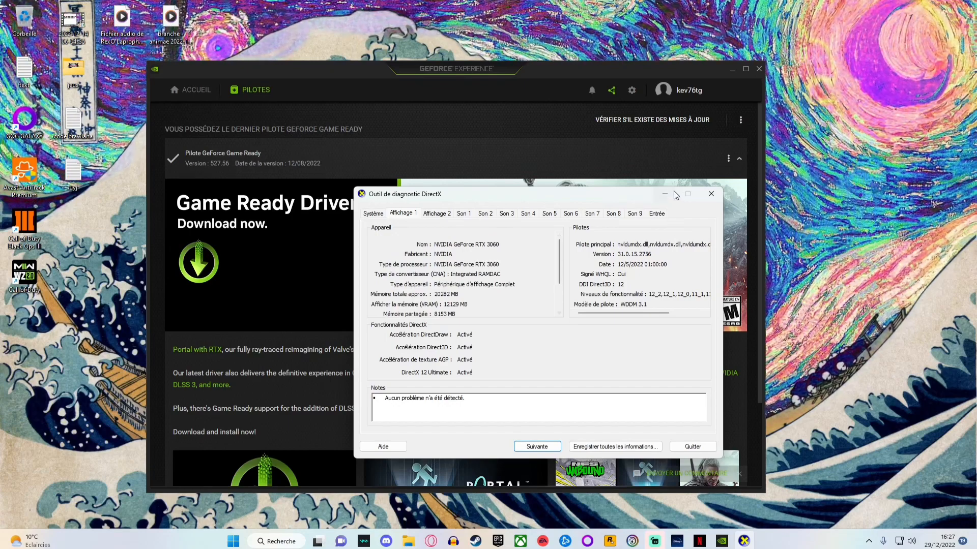
{"action": "left_click", "coordinate": [673, 192]}
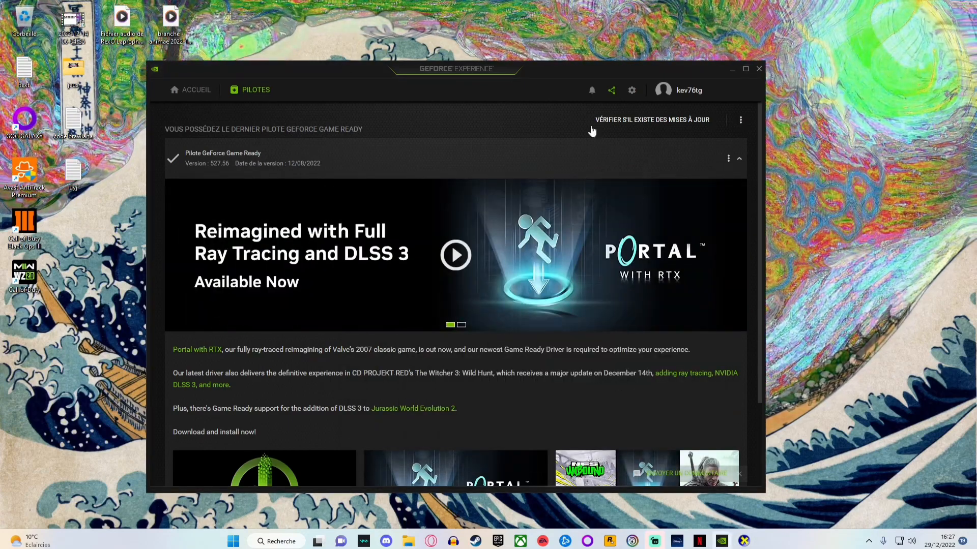
{"action": "left_click", "coordinate": [431, 541]}
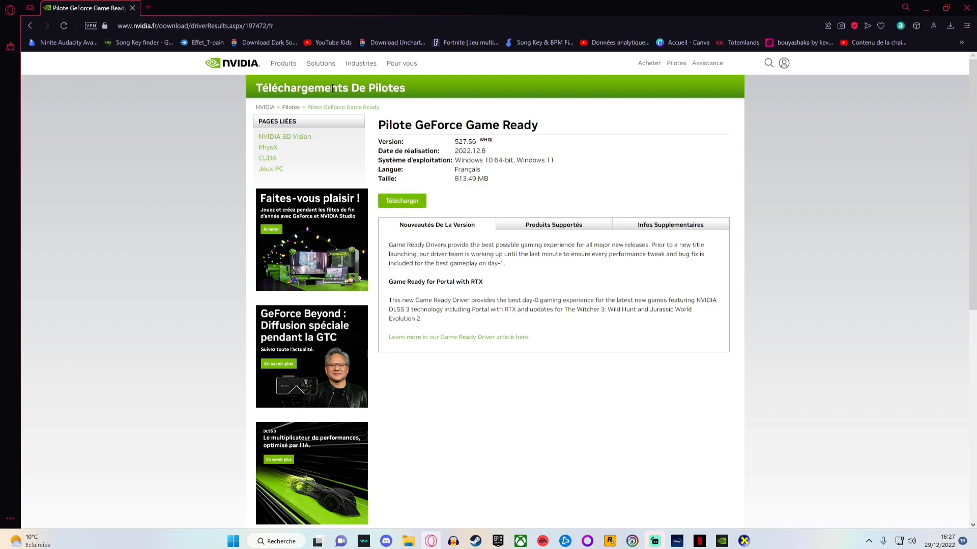
{"action": "left_click", "coordinate": [931, 6]}
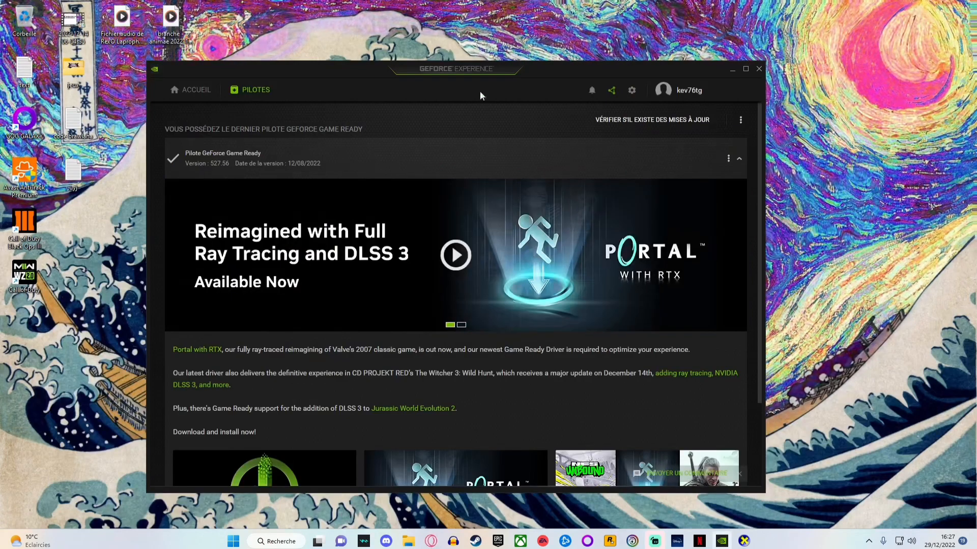
Reposition the GeForce Experience window on the desktop and look through its games overview and driver page
{"action": "left_click_drag", "start_coordinate": [226, 81], "coordinate": [282, 99]}
{"action": "left_click", "coordinate": [252, 107]}
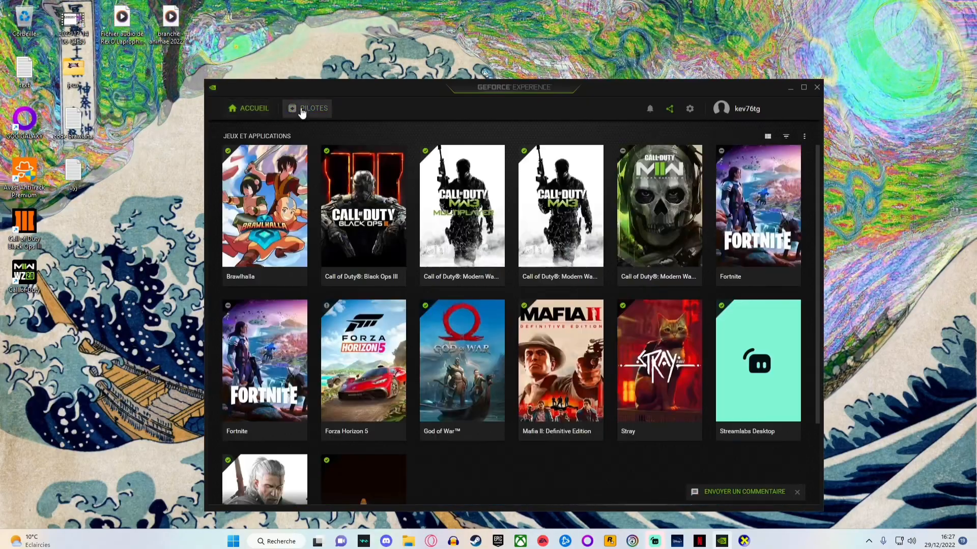
{"action": "left_click", "coordinate": [308, 107]}
{"action": "left_click", "coordinate": [269, 109]}
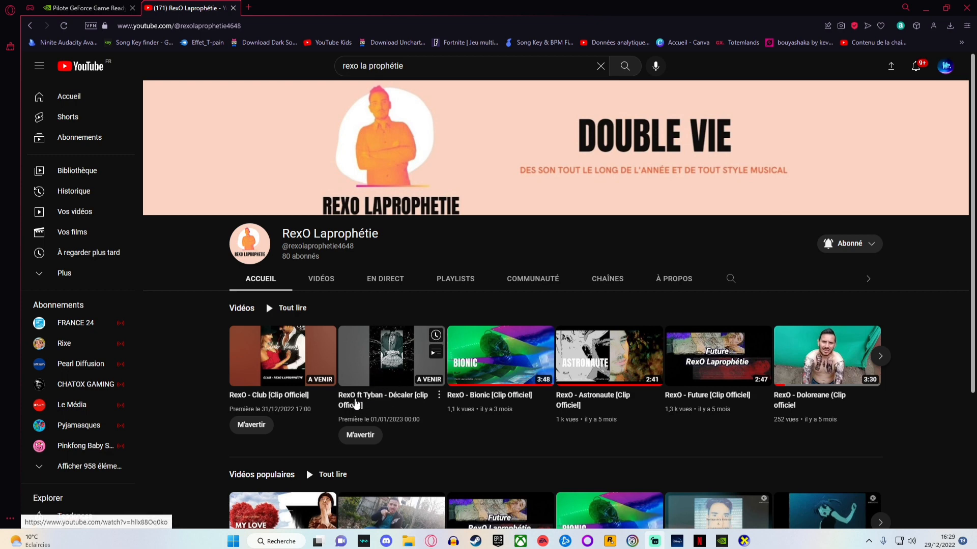
Examine the titles and premiere dates of the two upcoming music videos on the YouTube channel's home page
{"action": "left_click_drag", "start_coordinate": [357, 402], "coordinate": [388, 402]}
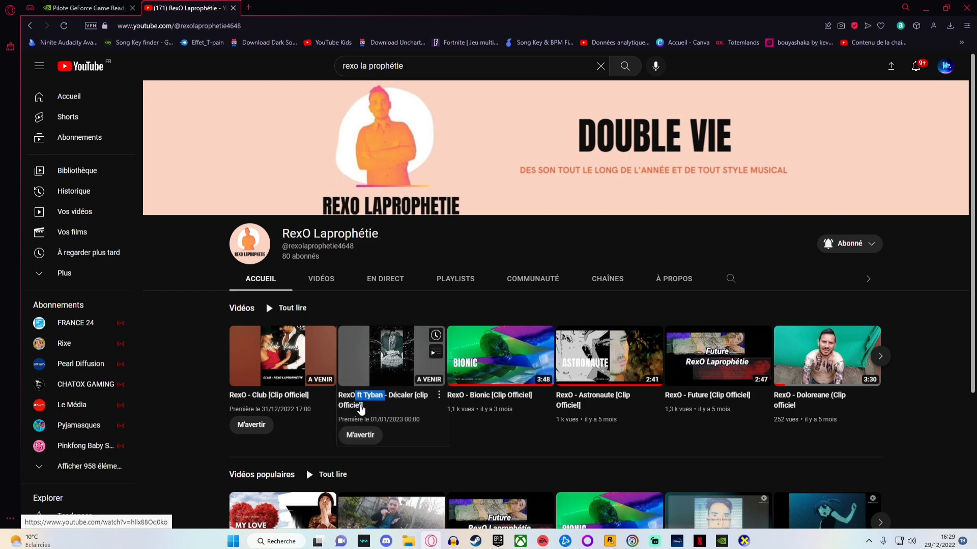
{"action": "left_click", "coordinate": [319, 430]}
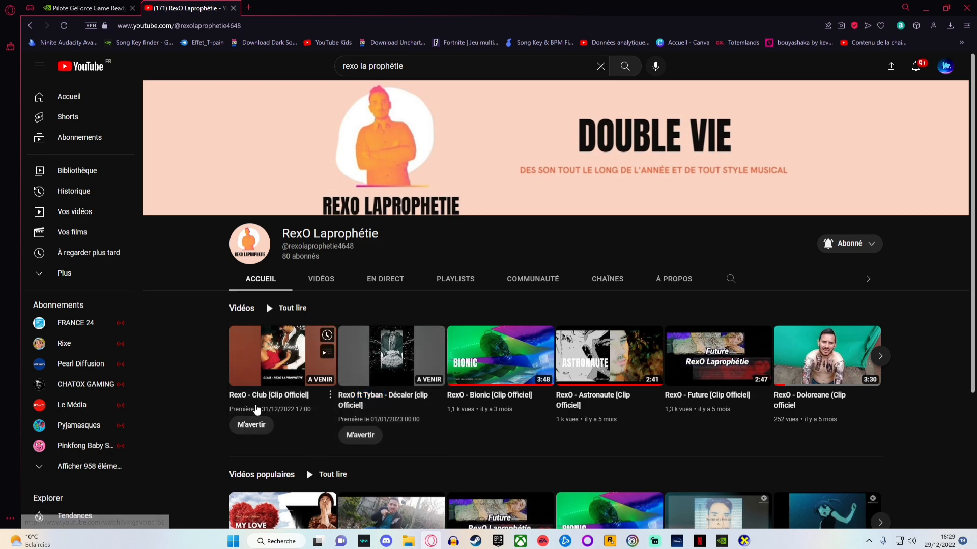
{"action": "mouse_move", "coordinate": [387, 377]}
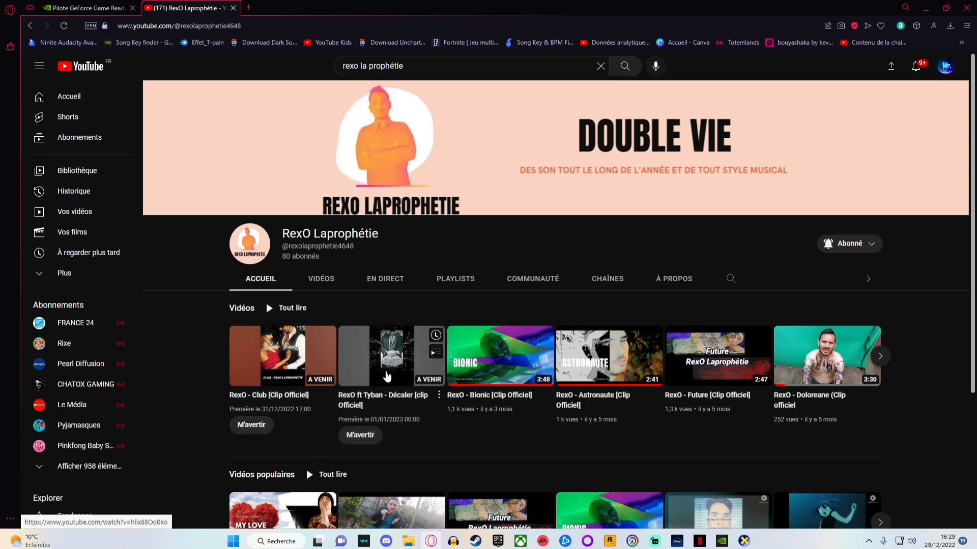